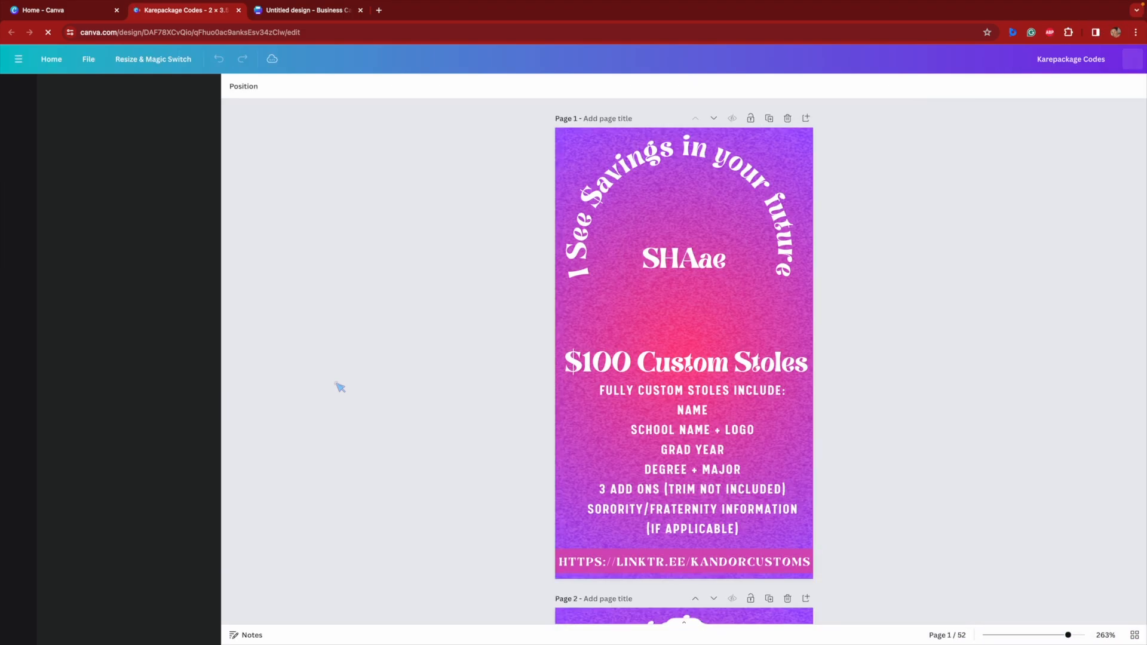
# Switch the Karepackage Codes design to grid view and look through all of its coupon pages.
pyautogui.scroll(-1, 401, 389)
pyautogui.scroll(-5, 401, 390)
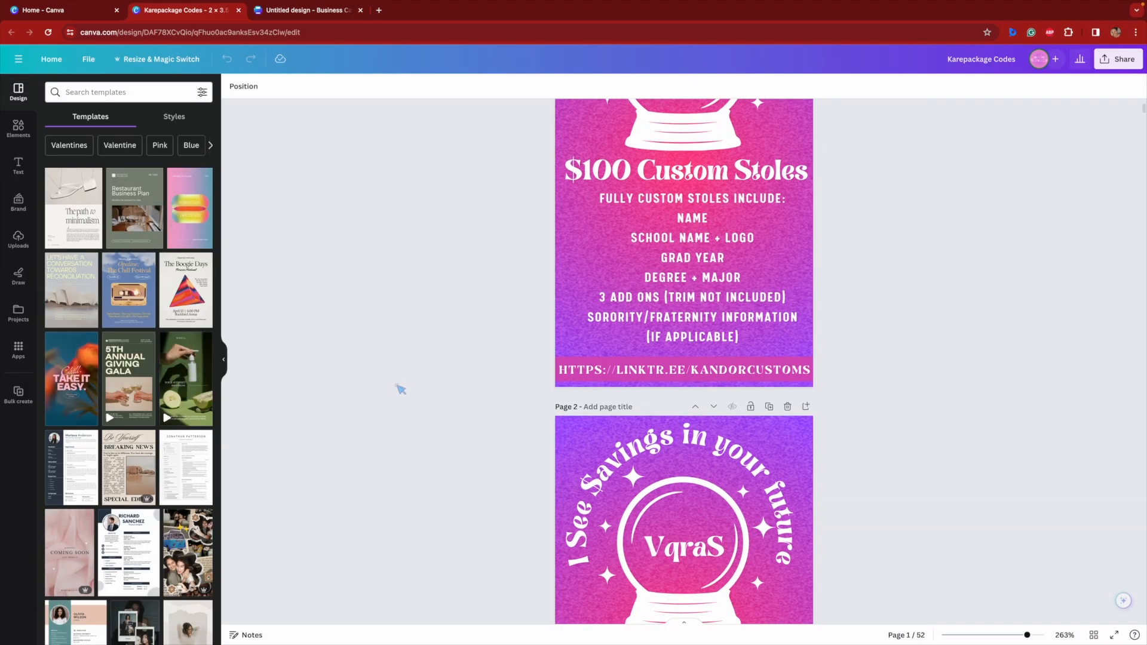
pyautogui.click(1094, 635)
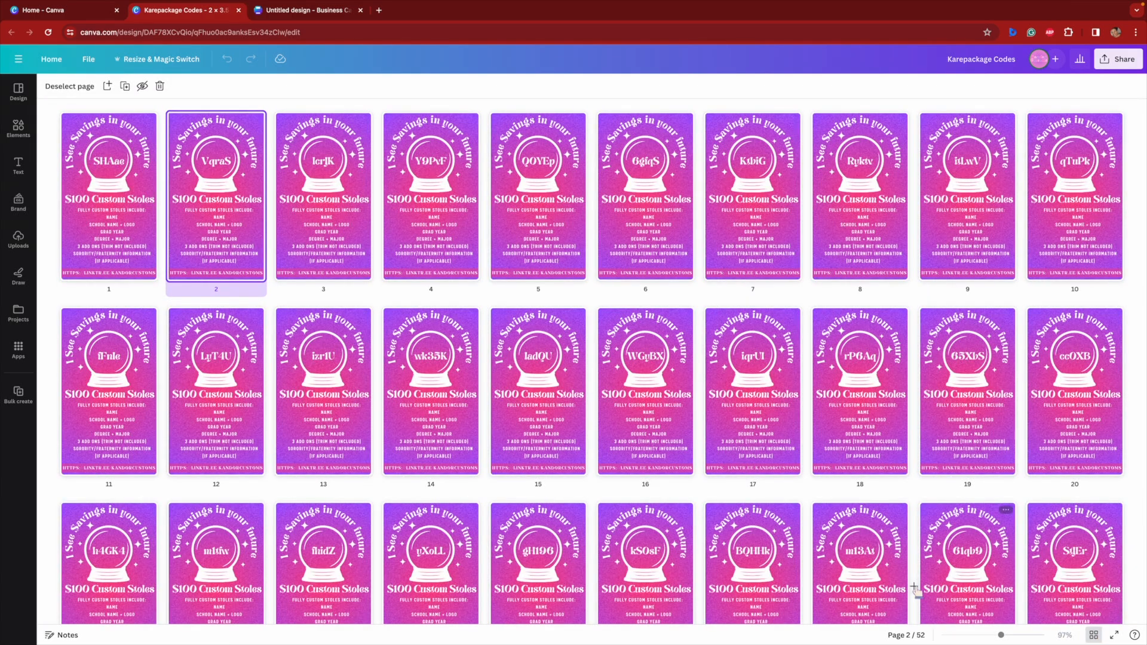
pyautogui.scroll(-3, 914, 588)
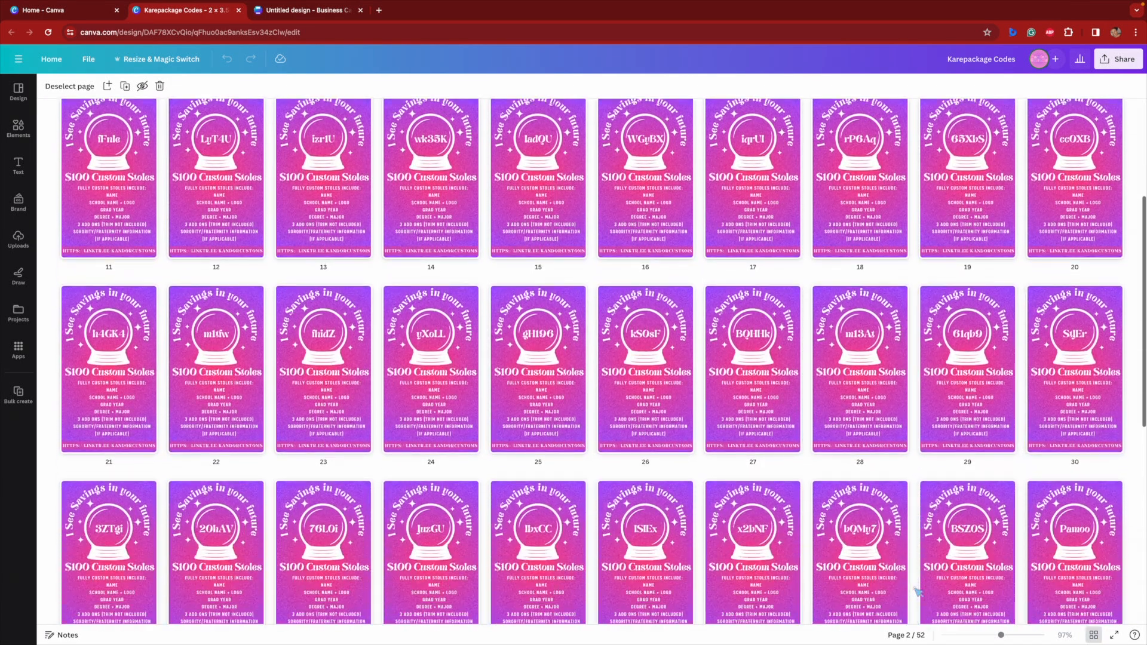
pyautogui.scroll(-5, 917, 592)
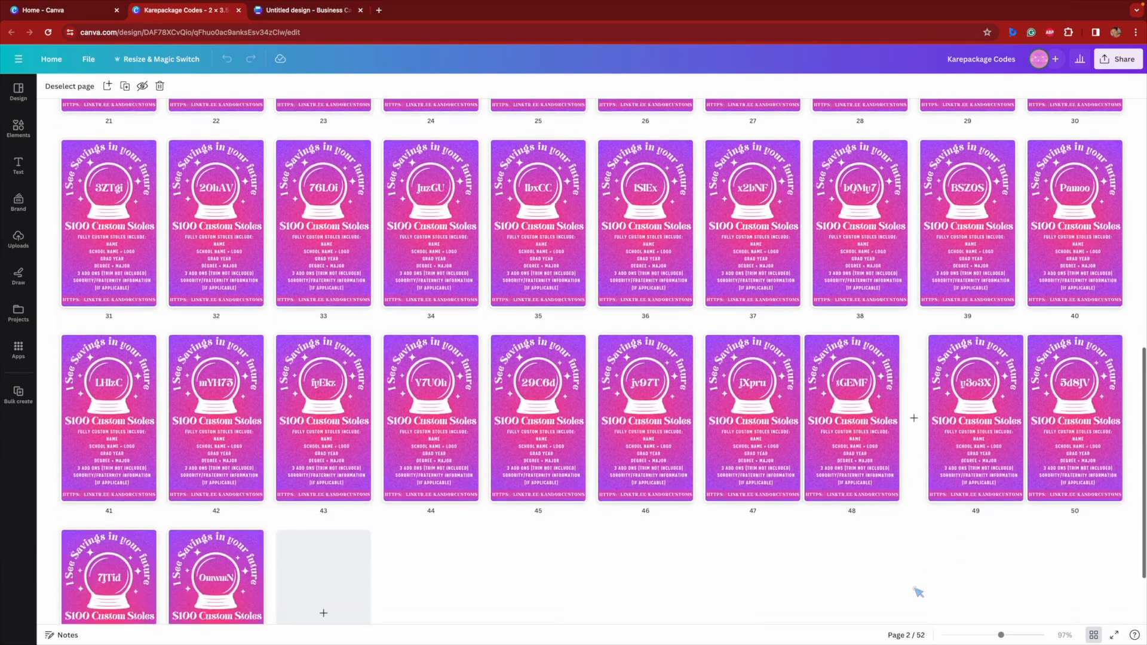
pyautogui.scroll(-2, 918, 591)
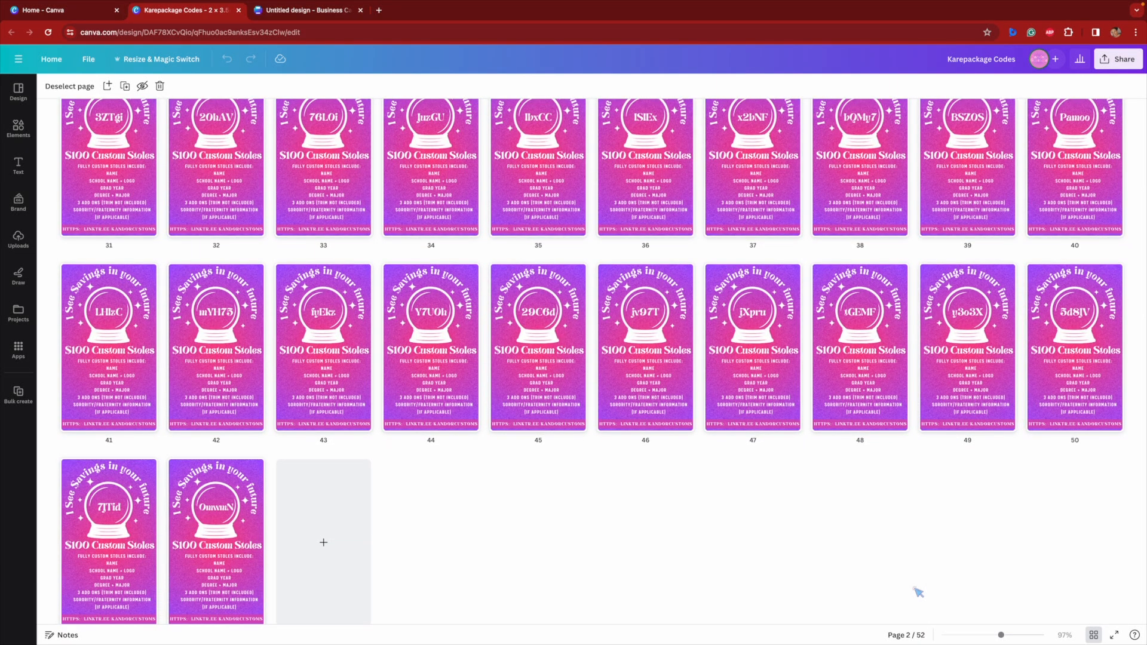
pyautogui.scroll(7, 919, 592)
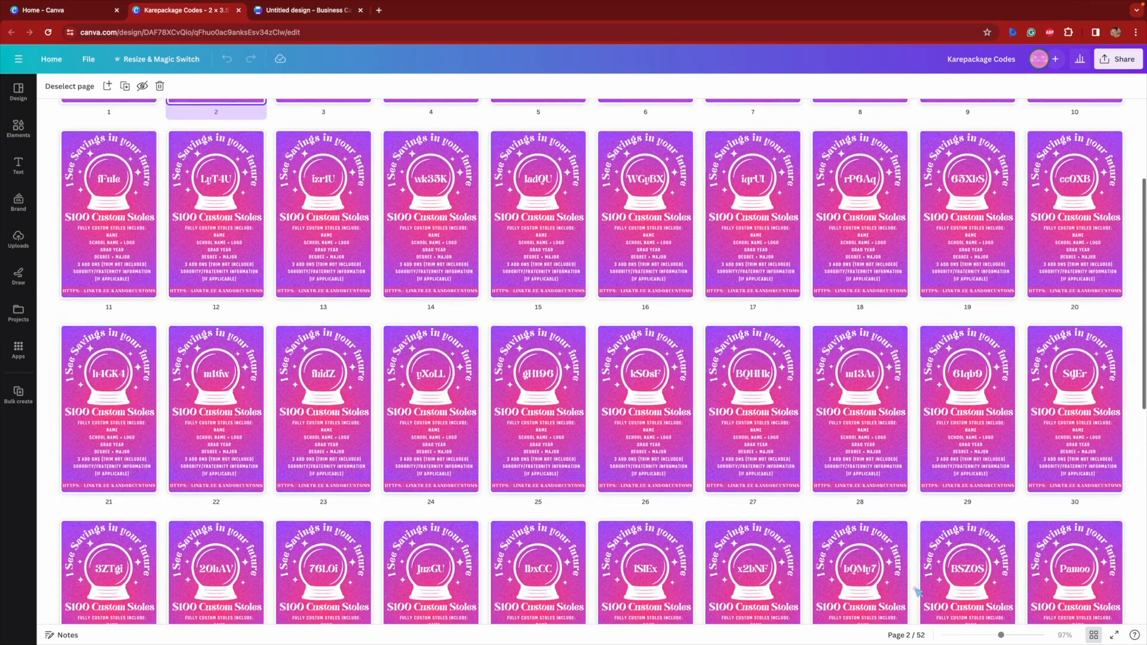
pyautogui.scroll(3, 918, 592)
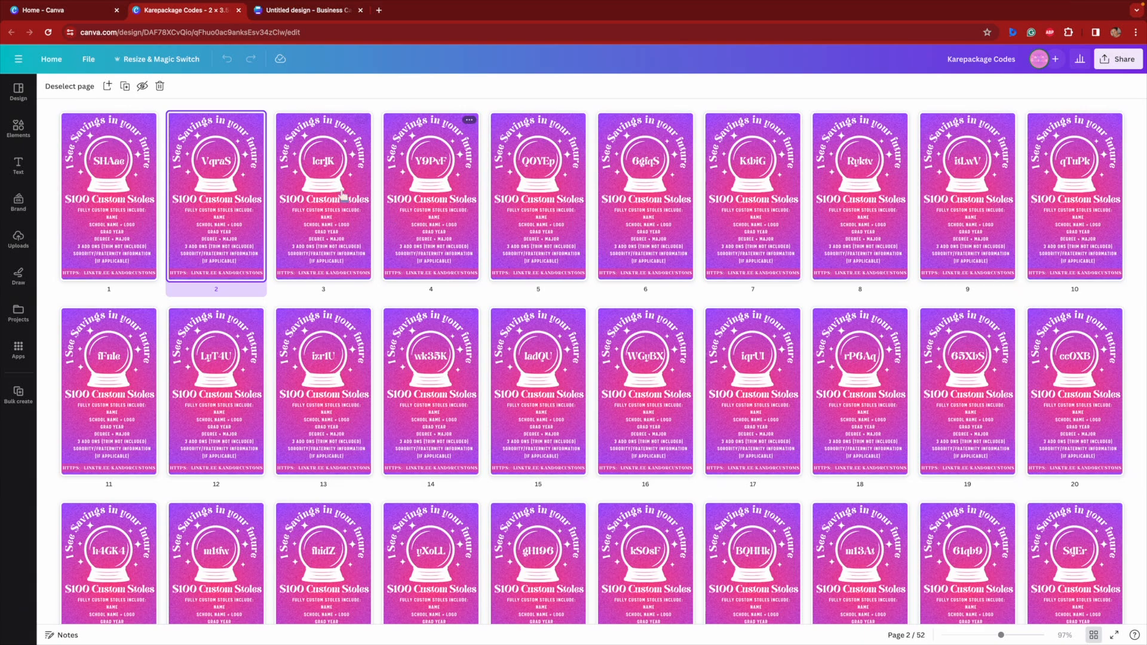
# Create a new custom-size design 2 in wide and 3.5 in high as a Business Card (US Portrait).
pyautogui.click(290, 12)
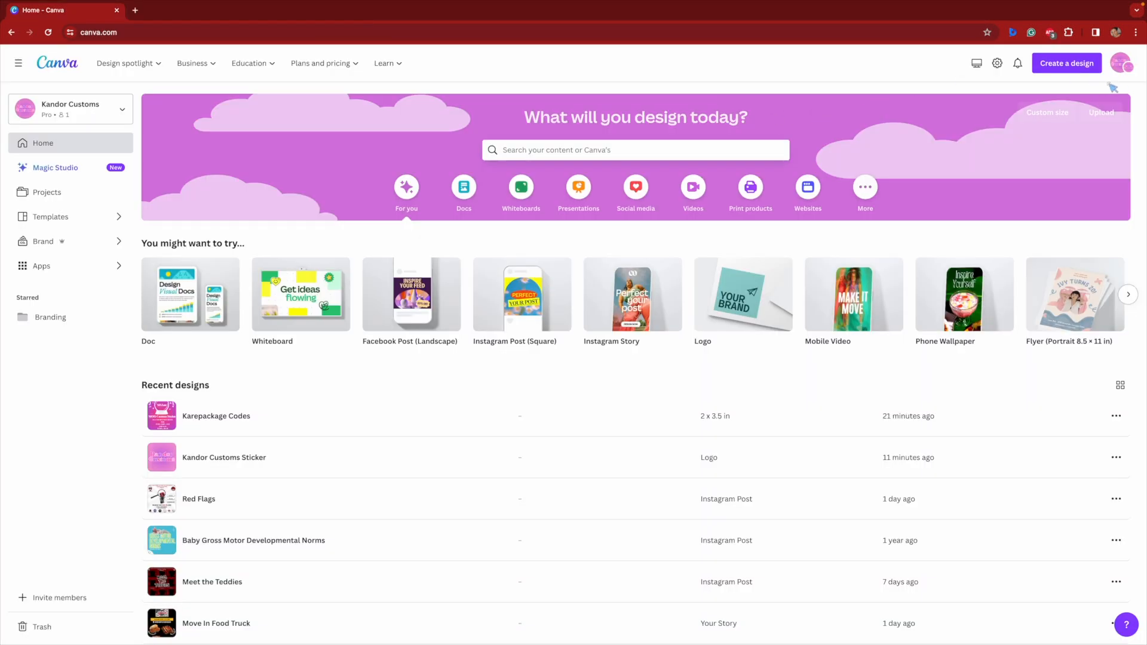
pyautogui.click(1055, 114)
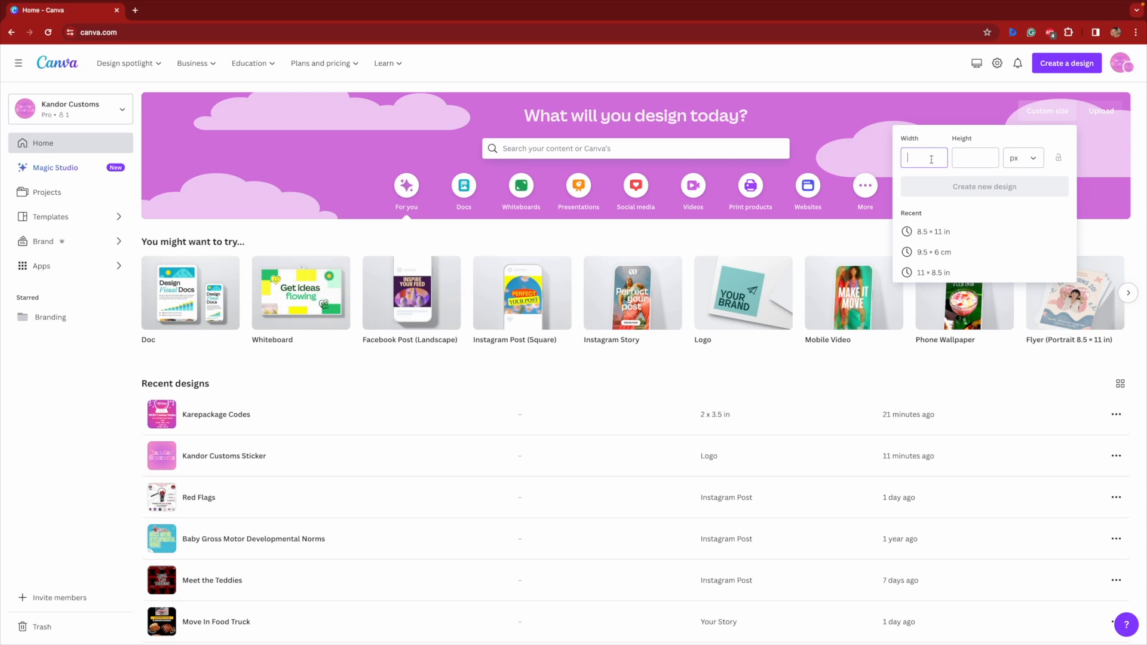
pyautogui.click(967, 160)
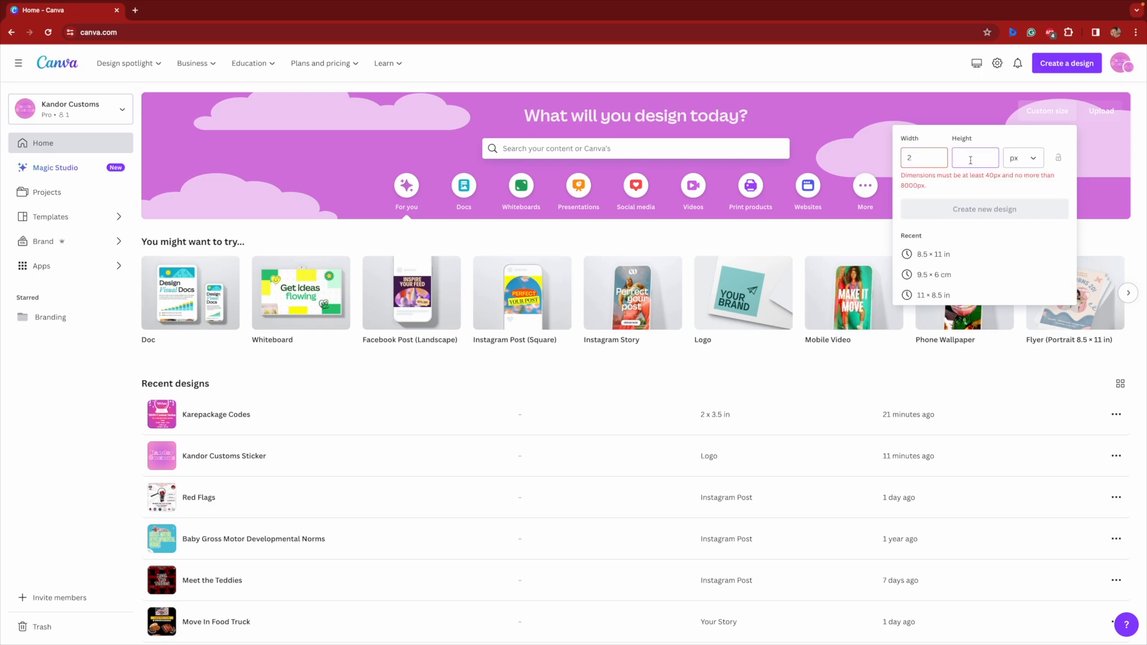
pyautogui.click(1011, 160)
pyautogui.click(1026, 207)
pyautogui.write('3.5')
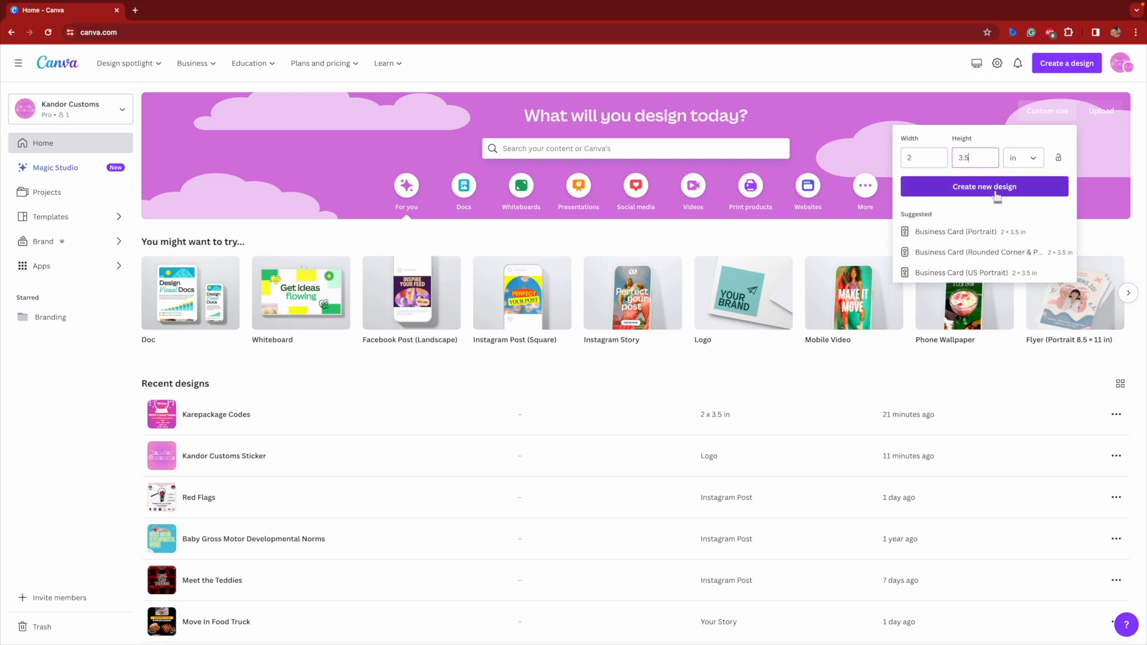
pyautogui.click(983, 231)
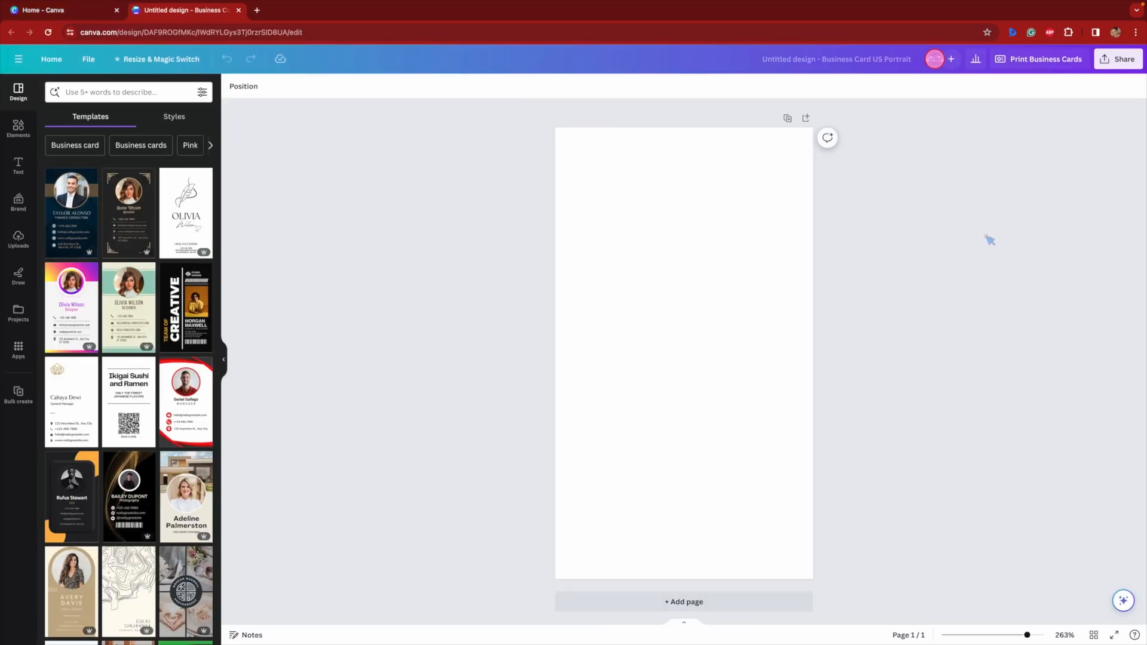
# Search the templates for "pink and purple gradient" and apply the arched "liceria team" business card template.
pyautogui.click(108, 92)
pyautogui.write('pink')
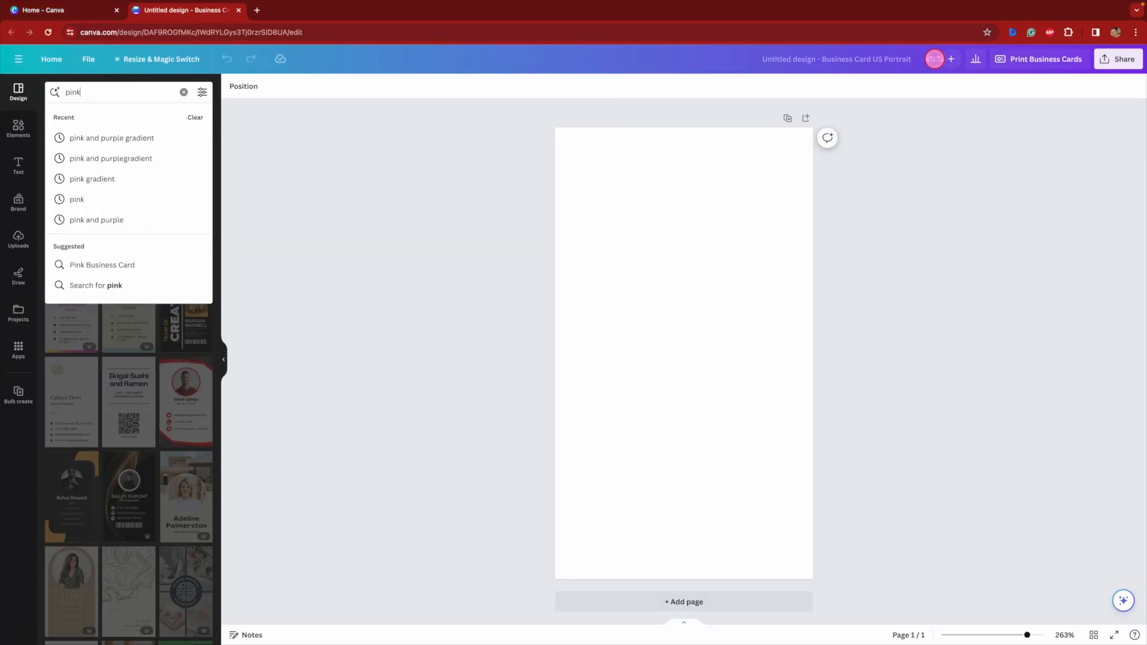
pyautogui.click(108, 146)
pyautogui.scroll(-5, 164, 200)
pyautogui.scroll(-10, 164, 200)
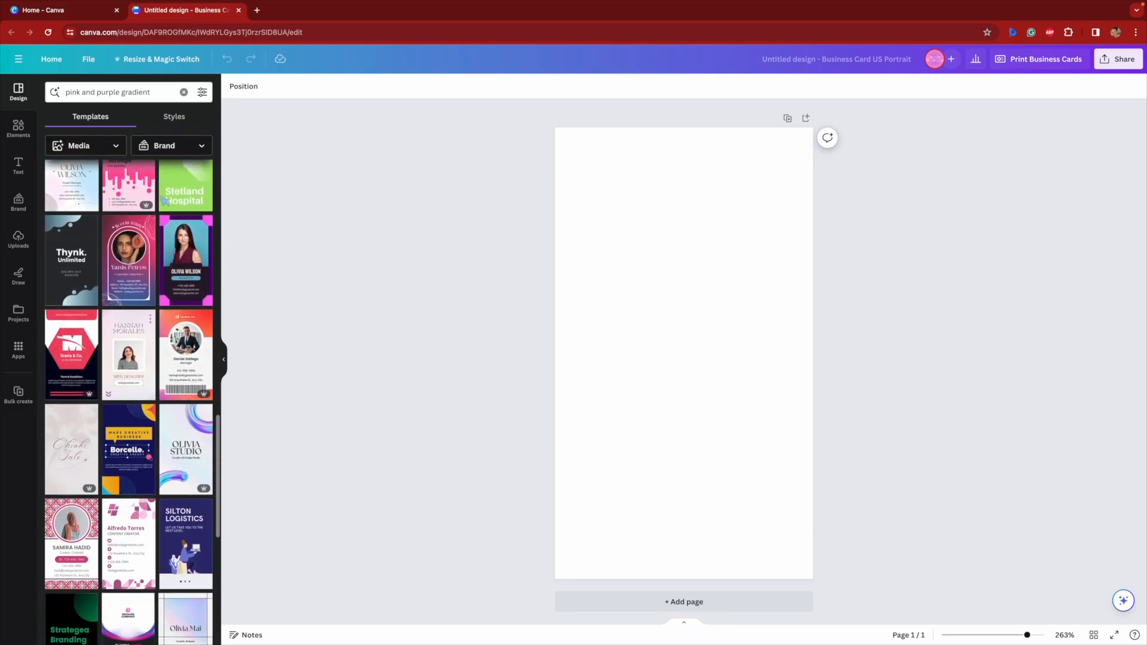
pyautogui.click(115, 235)
# Delete the template's pink-to-blue gradient background photo.
pyautogui.click(588, 175)
pyautogui.click(325, 88)
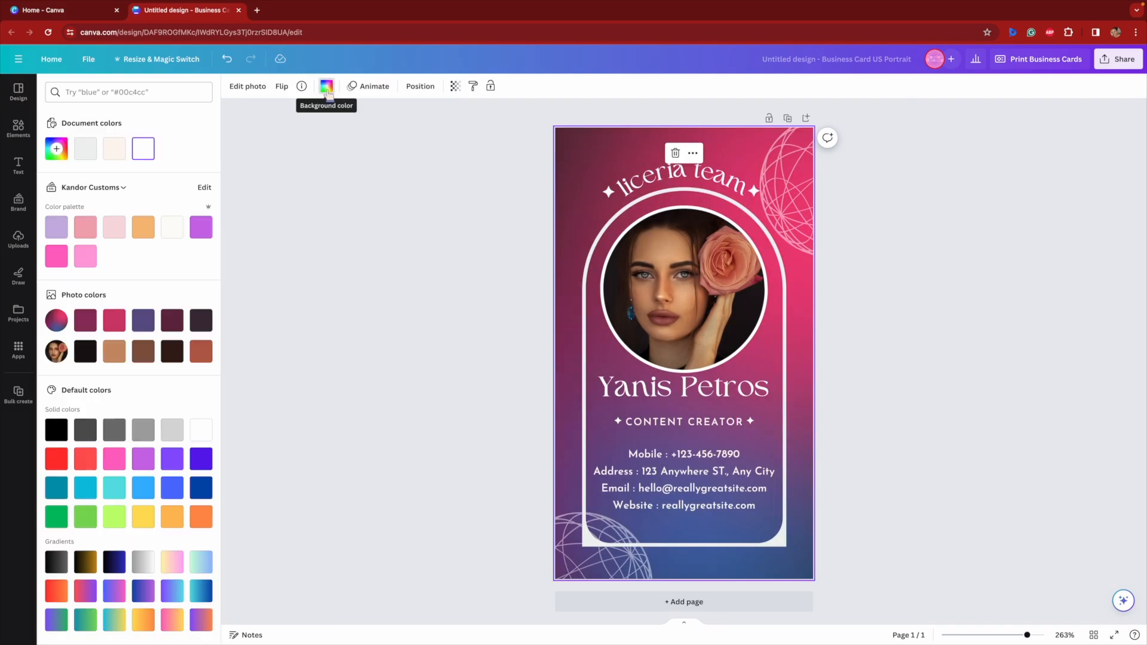
pyautogui.press('Delete')
# Search the elements for "pink and purple background" and show all photo results.
pyautogui.click(32, 129)
pyautogui.click(96, 89)
pyautogui.write('pink and p')
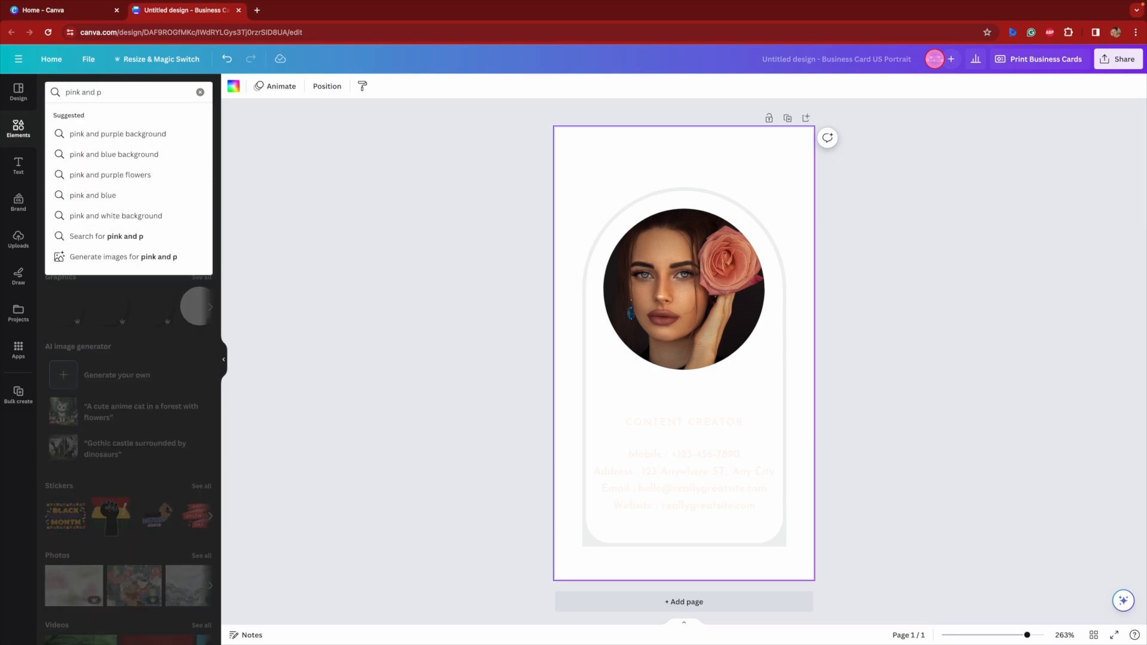
pyautogui.click(68, 132)
pyautogui.click(201, 244)
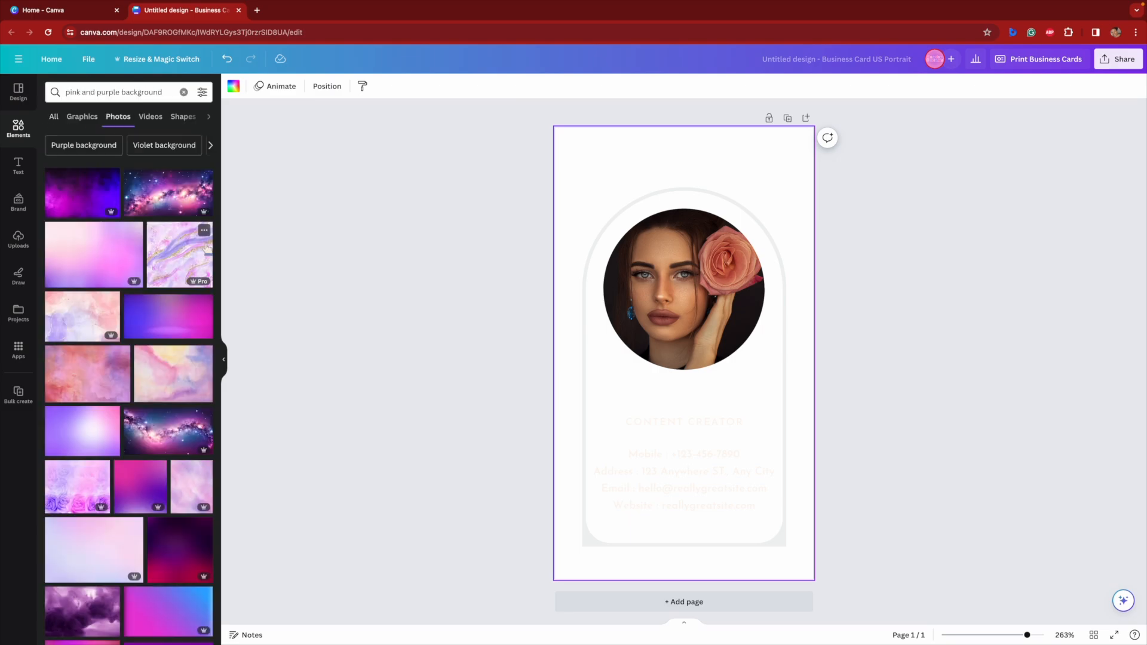
# Try the light purple glow photo and the grainy pink-to-purple gradient photo as the card's background.
pyautogui.scroll(-3, 206, 248)
pyautogui.moveTo(88, 353); pyautogui.dragTo(576, 300)
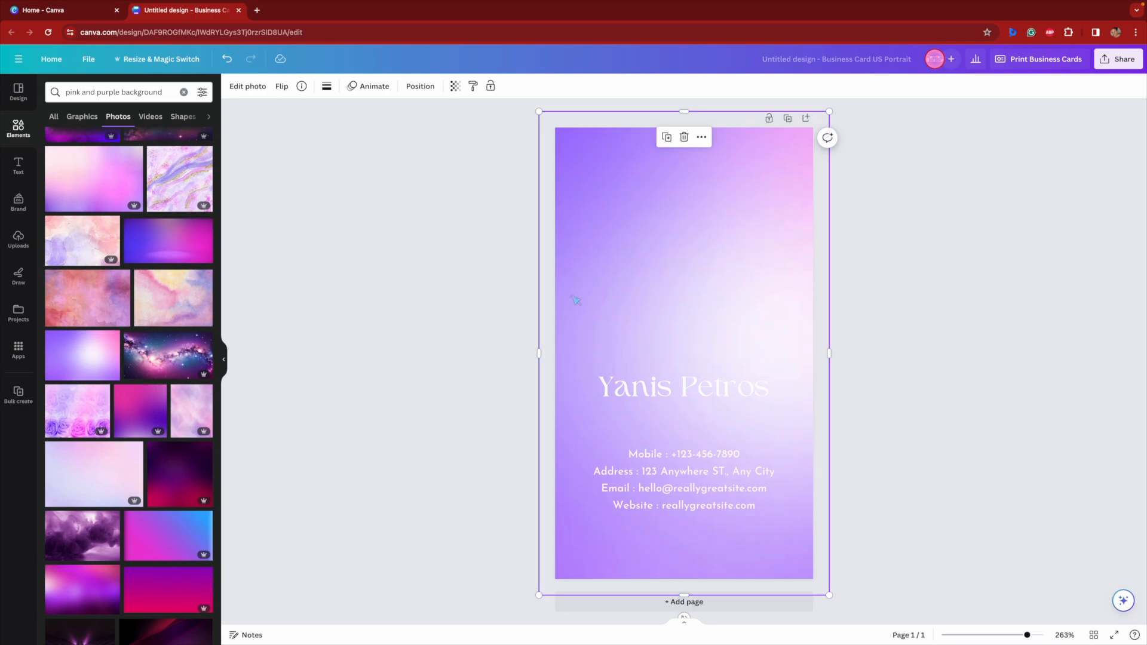
pyautogui.moveTo(146, 397); pyautogui.dragTo(599, 379)
# Filter the photos to free ones and set the blurred magenta gradient with a dark purple base as the card's background.
pyautogui.scroll(-2, 179, 211)
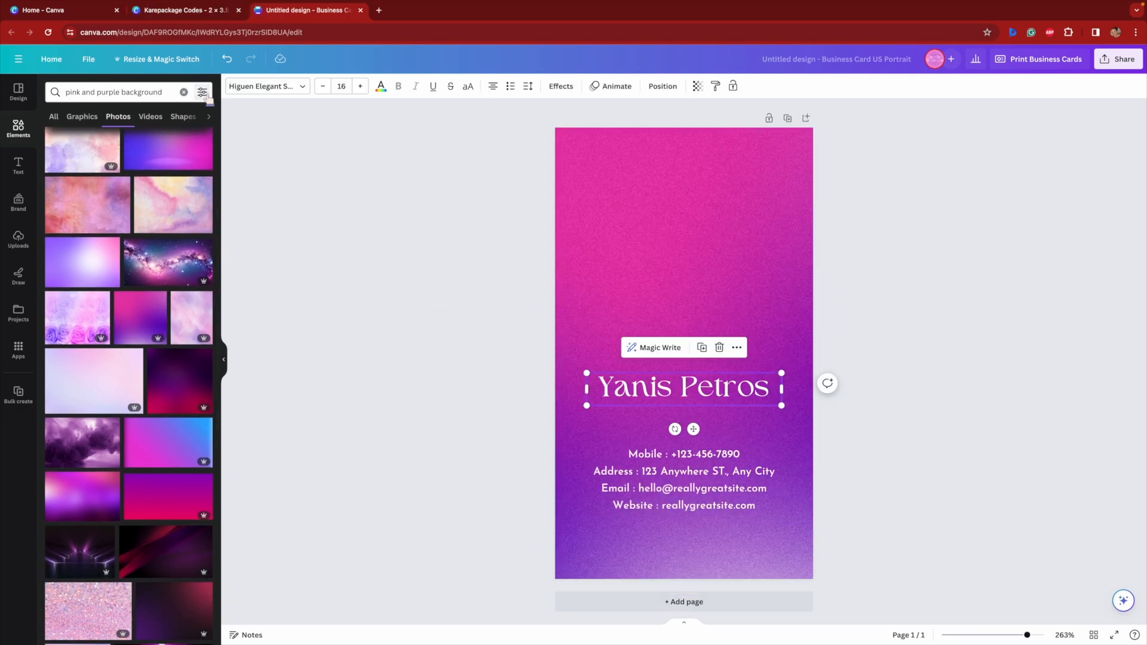
pyautogui.click(202, 92)
pyautogui.click(59, 372)
pyautogui.click(132, 468)
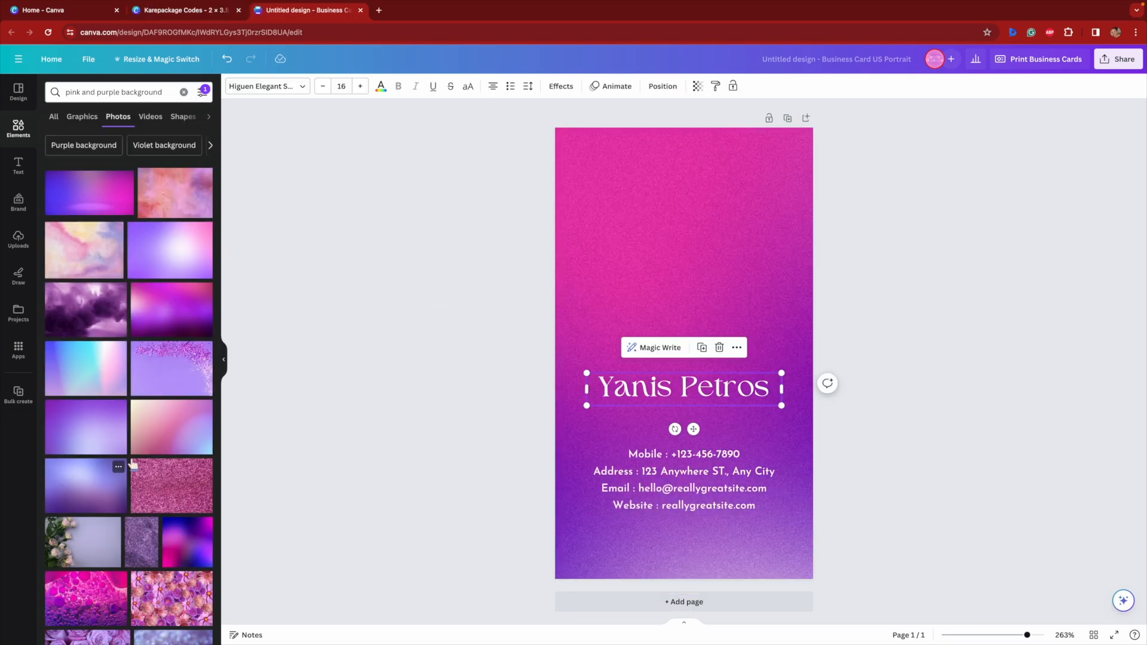
pyautogui.click(187, 333)
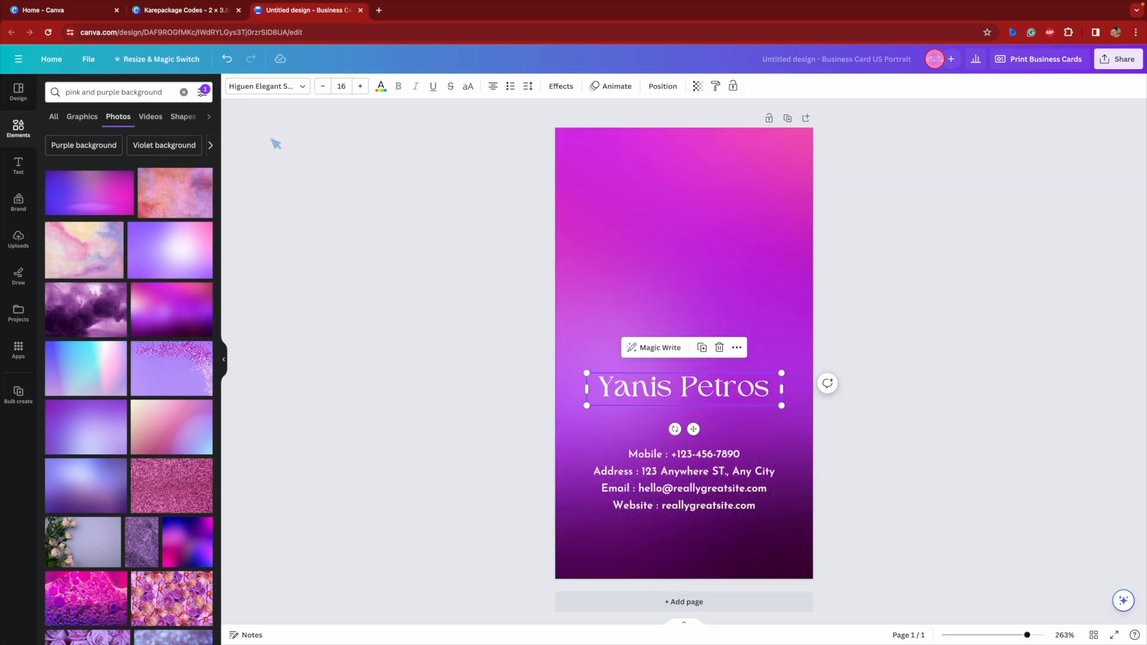
# Change the font of the large name heading to Brasika.
pyautogui.click(269, 87)
pyautogui.click(120, 116)
pyautogui.write('bras')
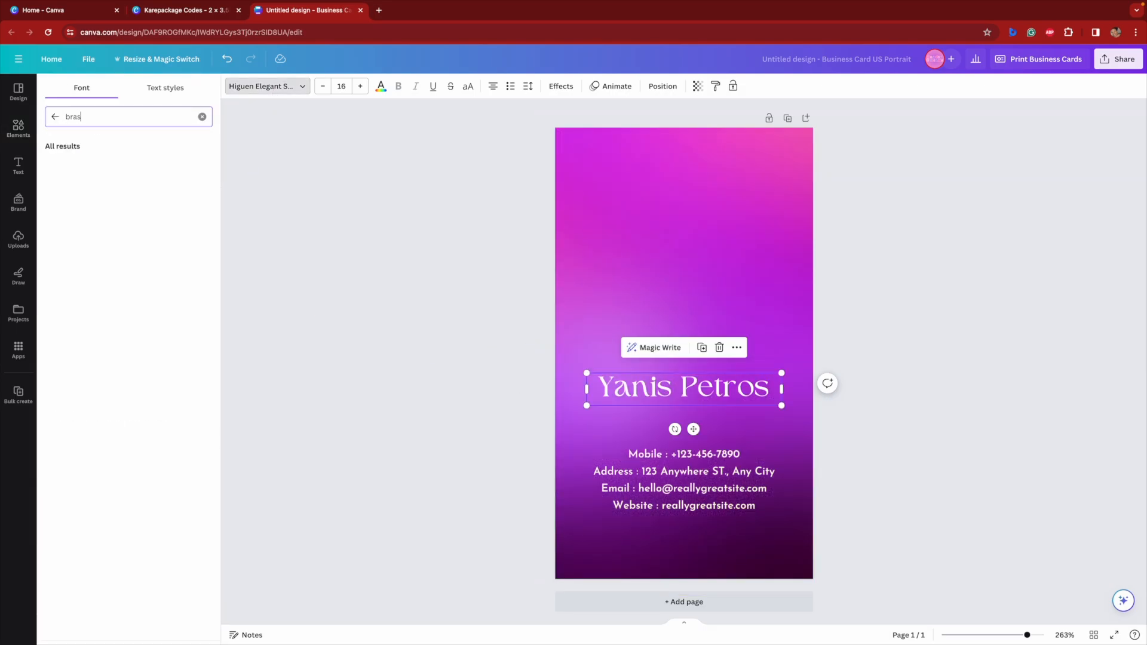
pyautogui.click(90, 169)
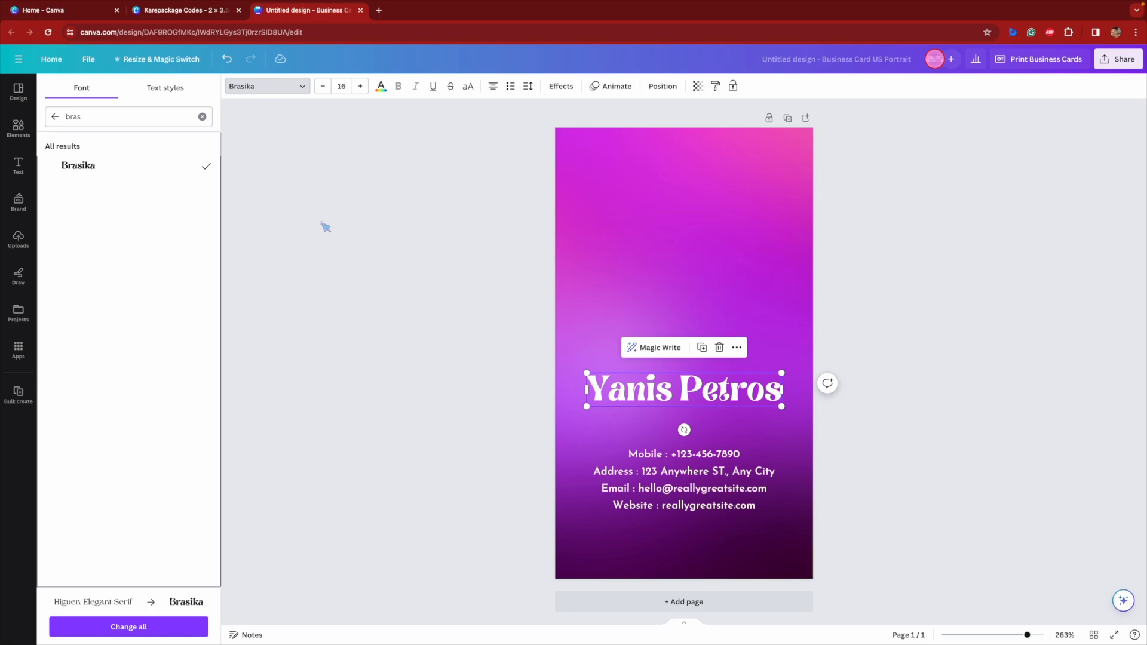
# Replace the heading text with "I SEE $AVINGS IN YOUR FUTURE".
pyautogui.click(673, 394)
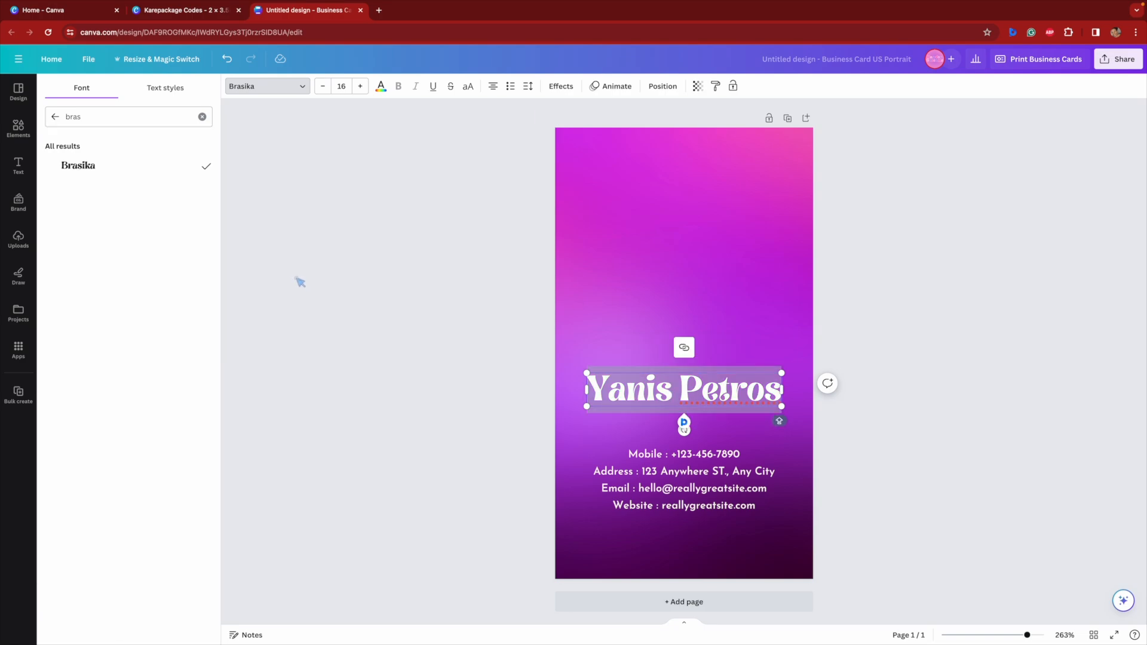
pyautogui.write('I SEE $AV')
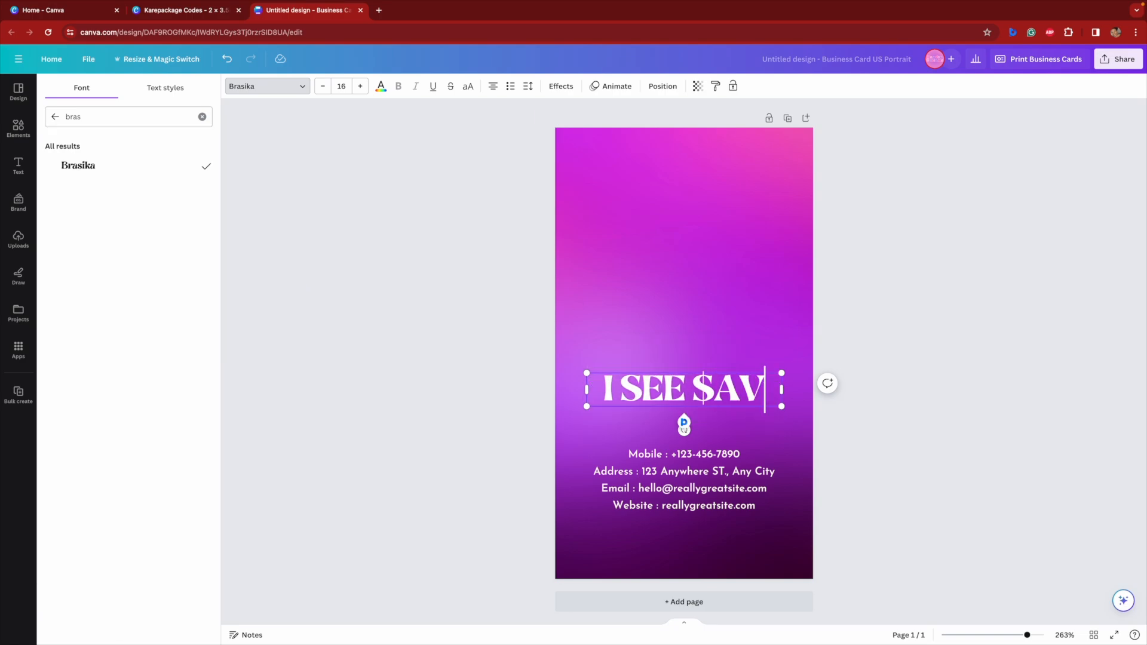
pyautogui.write('INGS IN YOUR FUTURE')
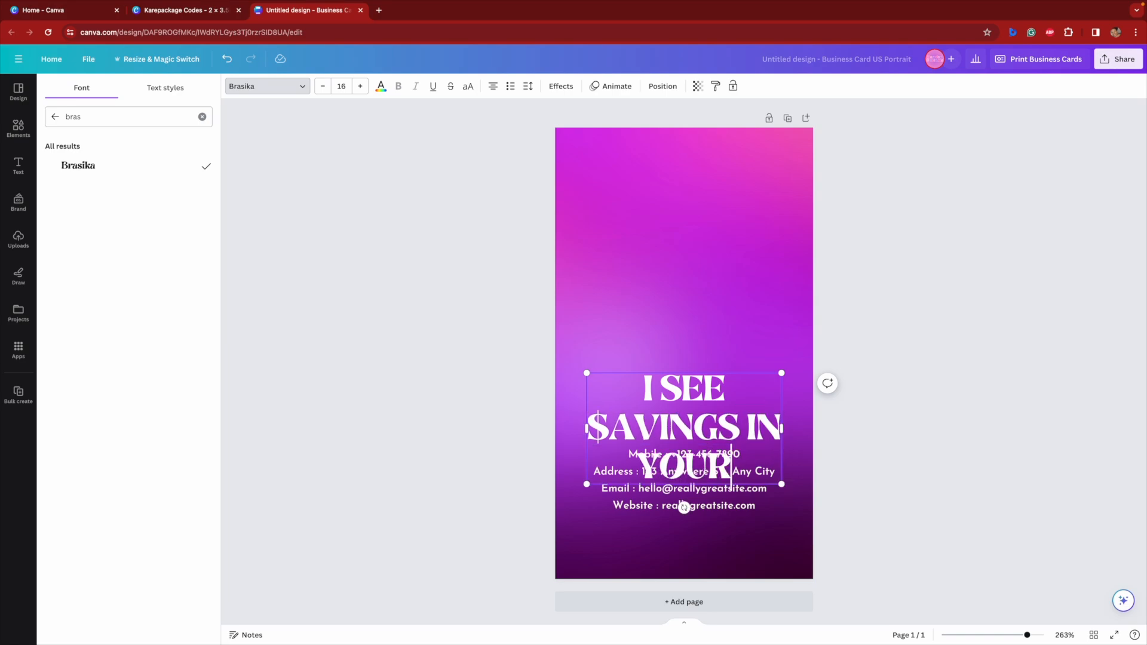
pyautogui.click(738, 428)
pyautogui.click(852, 472)
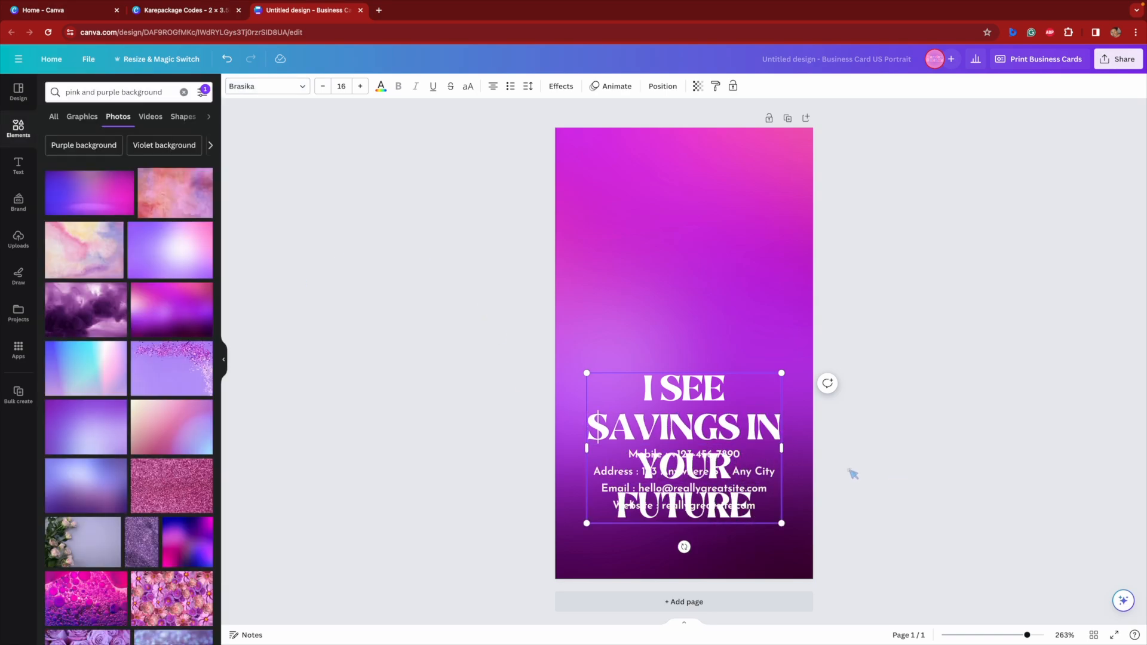
# Move the heading to the card's upper part, widen its text box to fit one line, and set its font size to 10.
pyautogui.moveTo(713, 459); pyautogui.dragTo(702, 302)
pyautogui.moveTo(772, 292); pyautogui.dragTo(1090, 324)
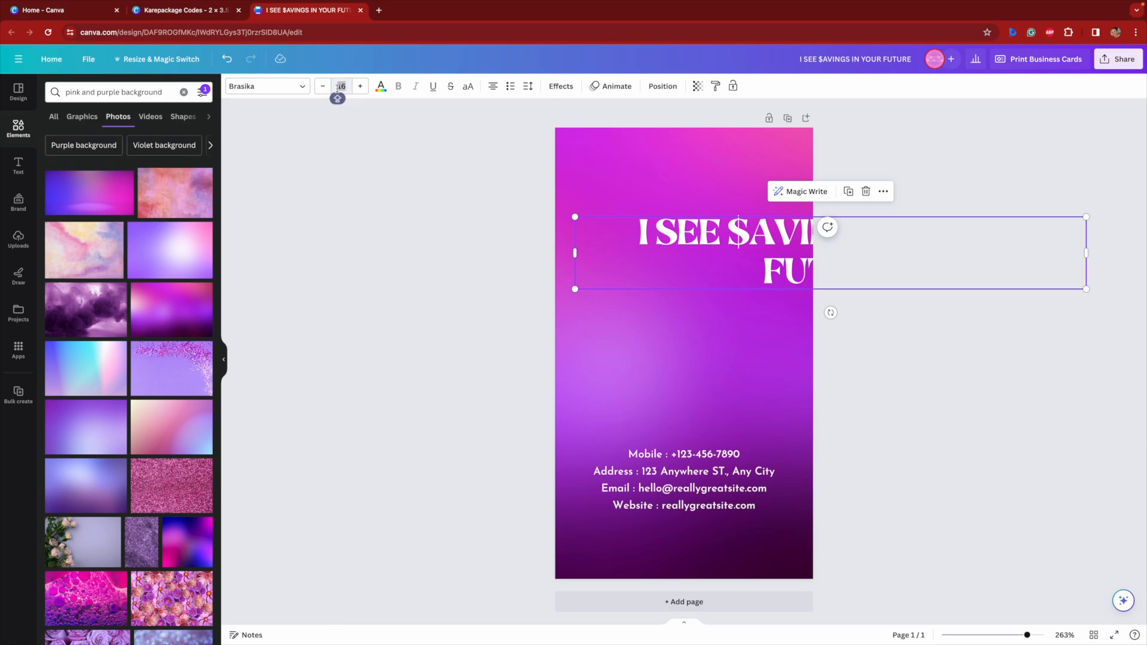
pyautogui.write('10')
pyautogui.press('Return')
pyautogui.moveTo(840, 261); pyautogui.dragTo(680, 248)
# Apply the Curve text shape to the heading and position it as an arch across the top of the card.
pyautogui.click(561, 88)
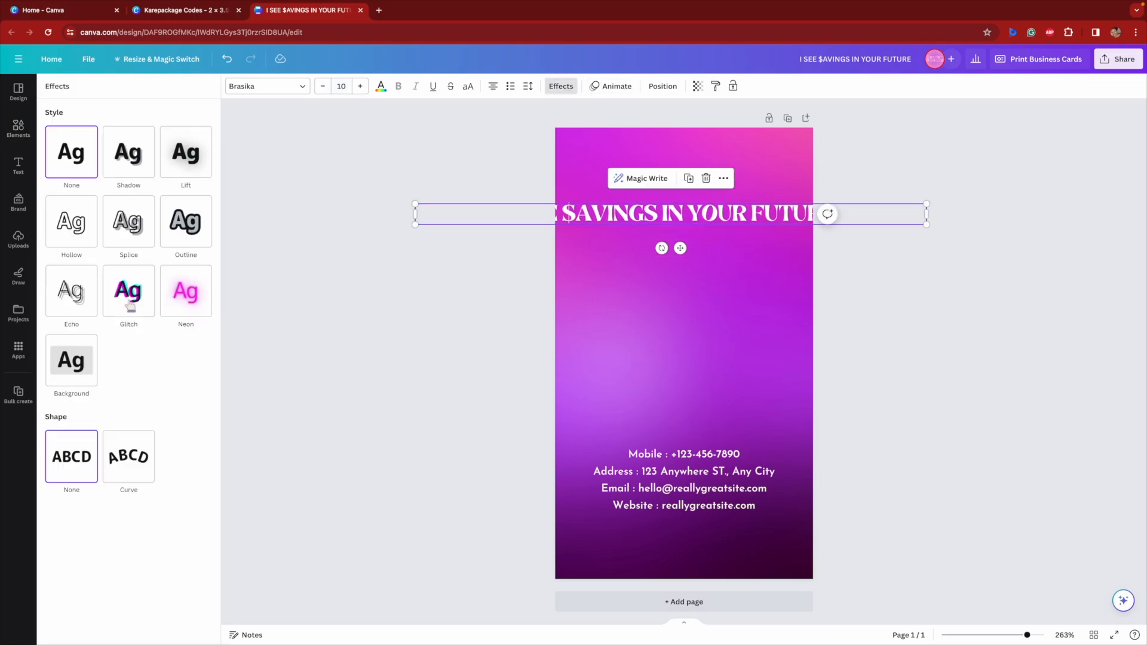
pyautogui.click(129, 456)
pyautogui.moveTo(775, 323); pyautogui.dragTo(789, 239)
pyautogui.click(948, 275)
# Search the elements for "crystal ball" and show all graphics results.
pyautogui.click(187, 92)
pyautogui.write('CRY')
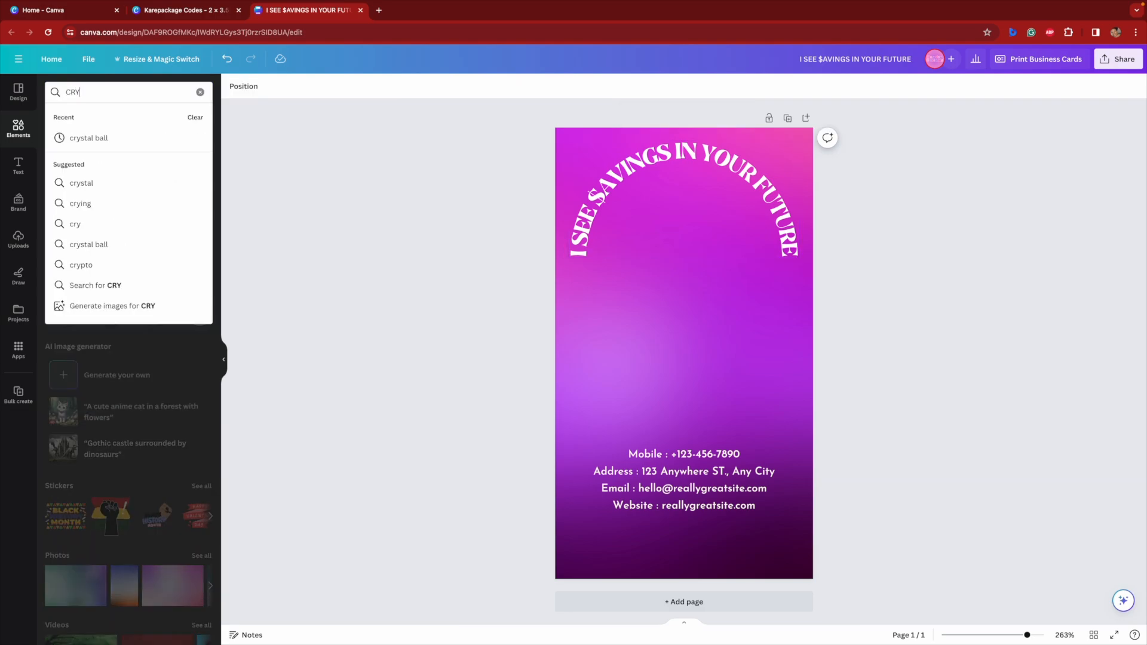
pyautogui.click(138, 138)
pyautogui.click(202, 176)
# Filter the graphics to free ones and add the black crystal ball with small stars to the card.
pyautogui.click(202, 93)
pyautogui.click(59, 372)
pyautogui.click(97, 517)
pyautogui.scroll(-1, 127, 402)
pyautogui.click(186, 239)
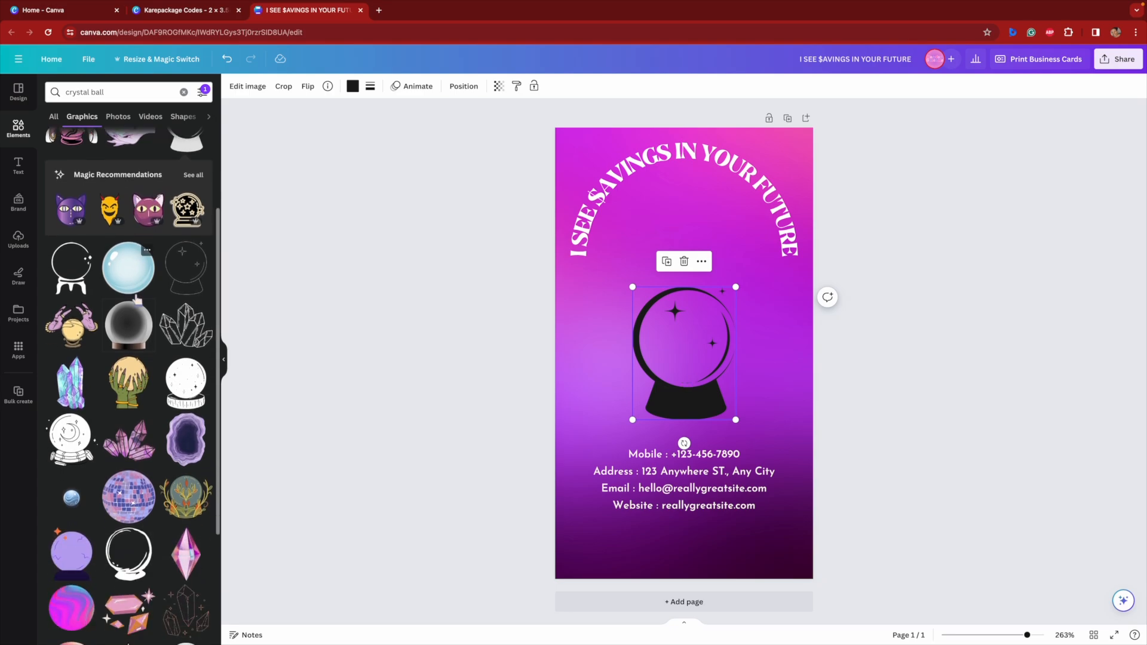
# Recolor the crystal ball white, enlarge it, and place it beneath the arched heading.
pyautogui.scroll(-2, 128, 359)
pyautogui.click(352, 86)
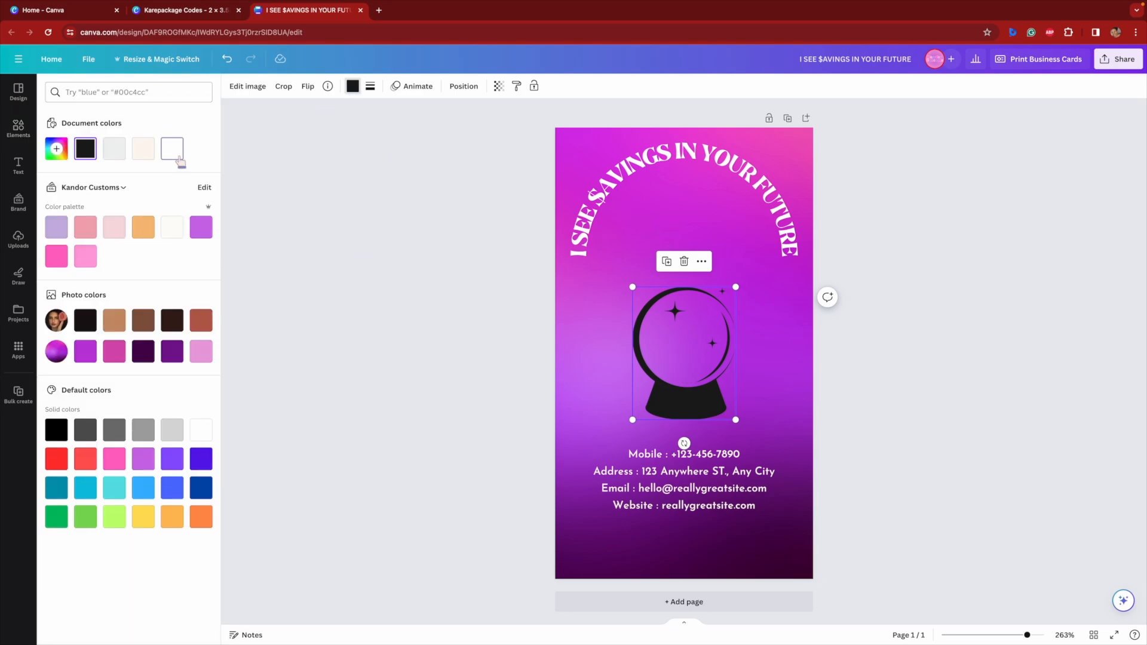
pyautogui.click(172, 149)
pyautogui.moveTo(633, 420); pyautogui.dragTo(581, 487)
pyautogui.moveTo(671, 448); pyautogui.dragTo(694, 347)
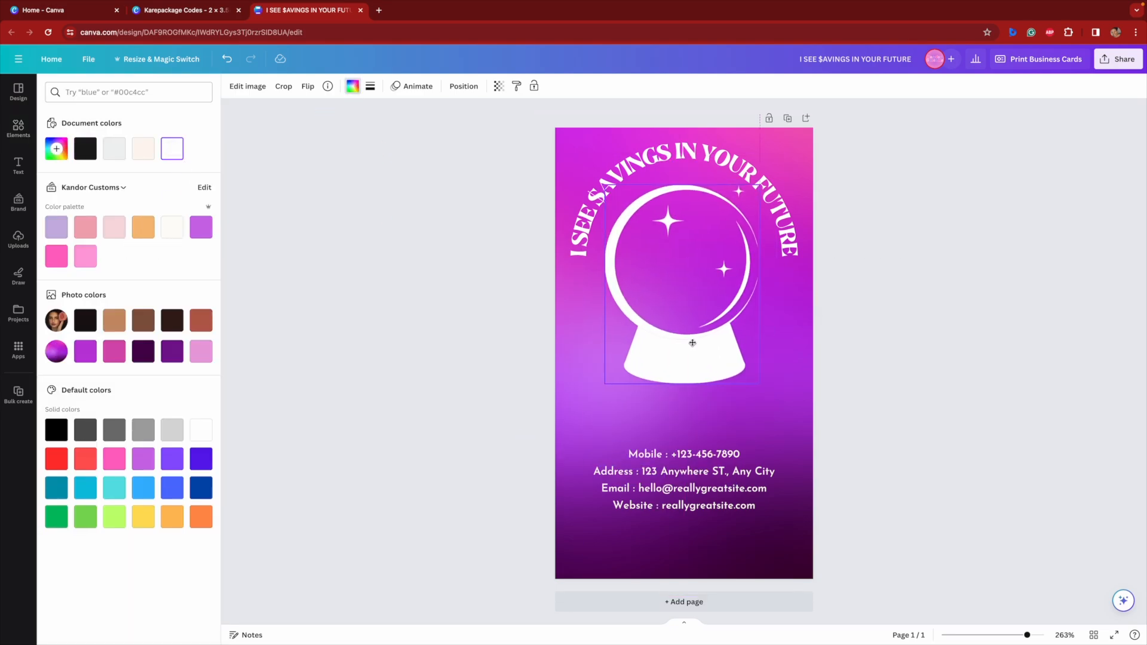
pyautogui.click(911, 378)
# Move the contact details text down to the bottom edge of the card.
pyautogui.moveTo(920, 275); pyautogui.dragTo(819, 298)
pyautogui.click(697, 440)
pyautogui.moveTo(719, 459); pyautogui.dragTo(720, 519)
pyautogui.click(924, 490)
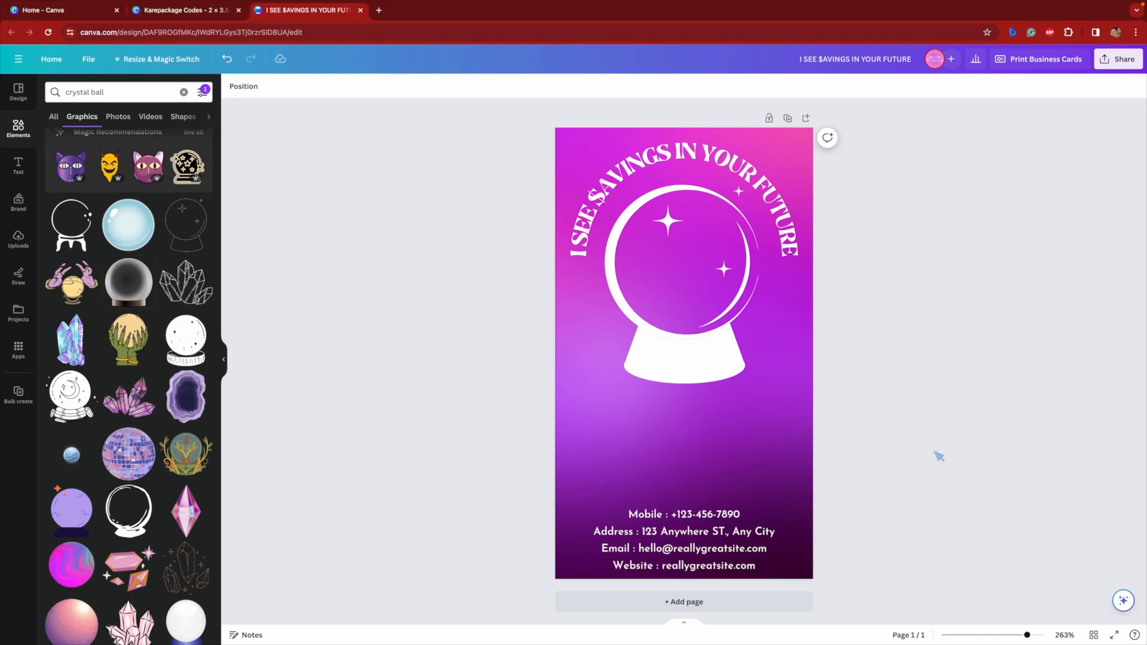
# Search the graphics for "STARS".
pyautogui.click(721, 333)
pyautogui.click(183, 92)
pyautogui.write('STARS')
pyautogui.press('Return')
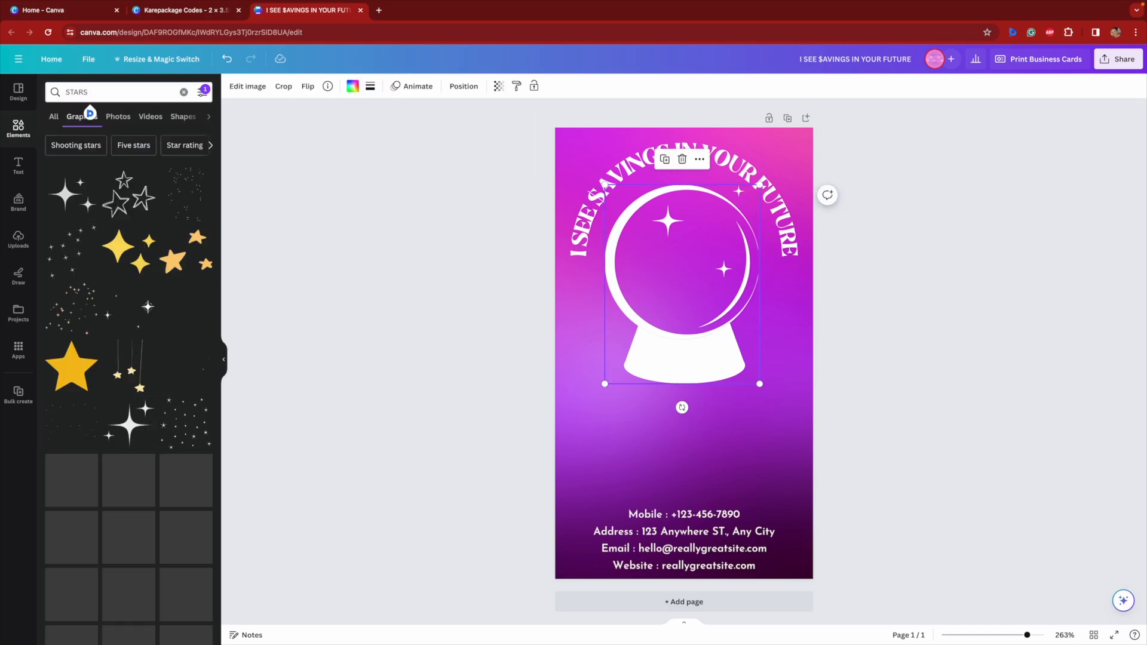
# Add the three-sparkle graphic to the card in white and place one copy on each side of the crystal ball's base.
pyautogui.click(96, 192)
pyautogui.click(353, 86)
pyautogui.moveTo(675, 352); pyautogui.dragTo(774, 309)
pyautogui.press('super+d')
pyautogui.click(947, 344)
# Duplicate the arched heading, place the copy below the crystal ball in front of the contact details, and remove its curve.
pyautogui.moveTo(691, 529); pyautogui.dragTo(692, 433)
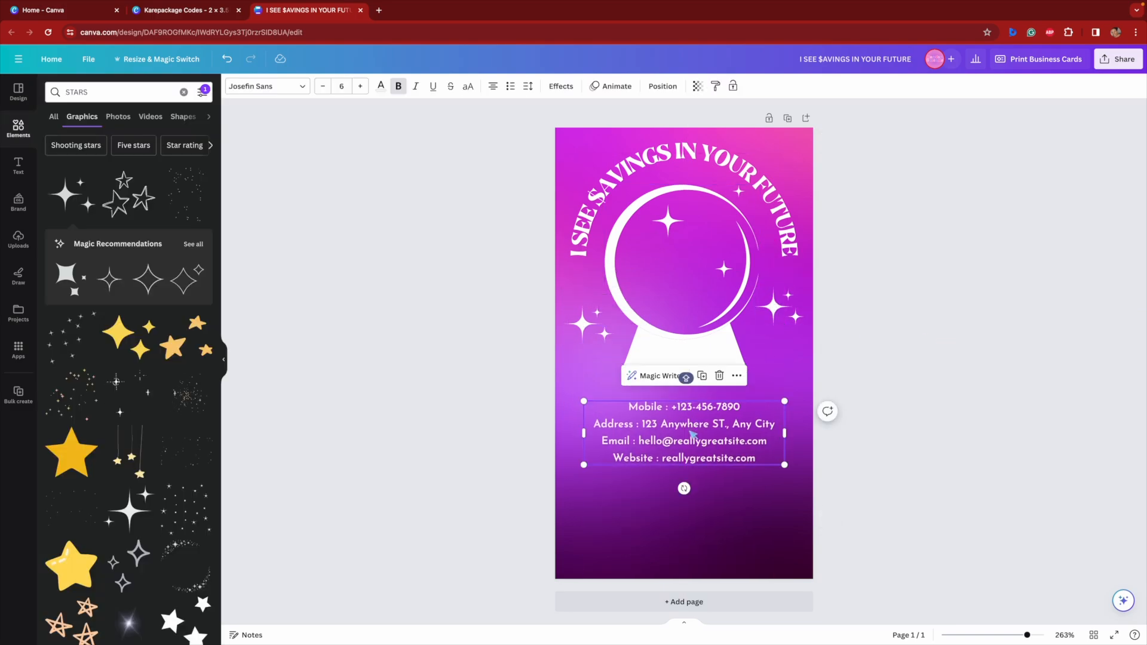
pyautogui.click(599, 192)
pyautogui.press('super+d')
pyautogui.moveTo(695, 431); pyautogui.dragTo(698, 545)
pyautogui.click(790, 255)
pyautogui.moveTo(790, 256); pyautogui.dragTo(766, 429)
pyautogui.click(561, 86)
pyautogui.click(71, 456)
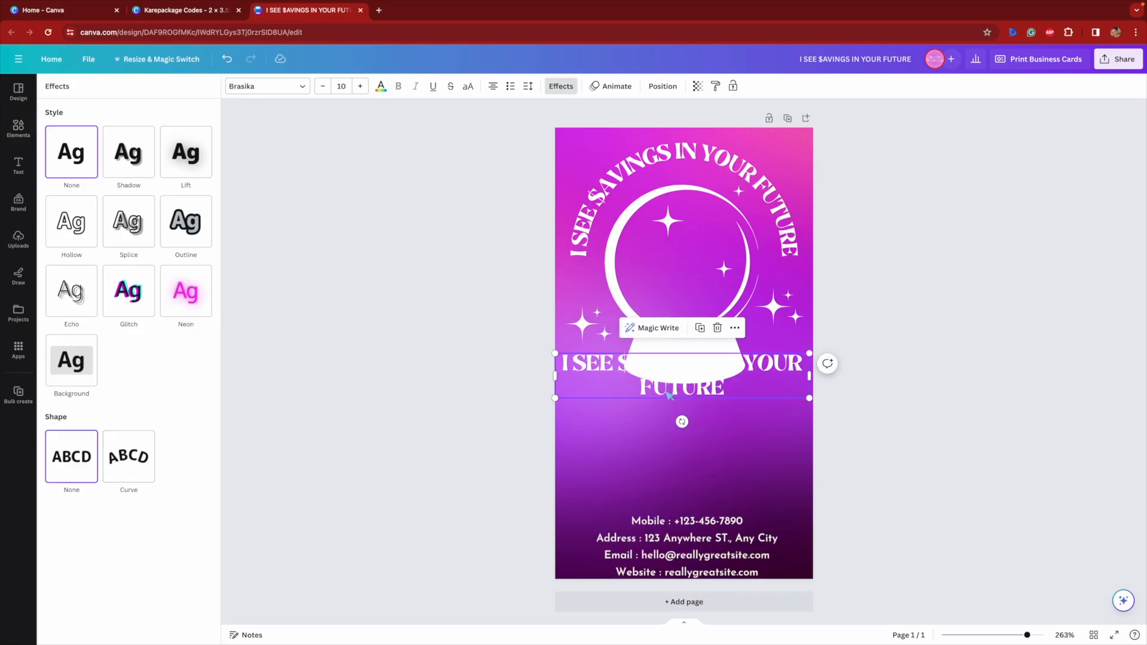
# Replace the straightened heading's text with "$100 CUSTOM STOLE", enlarge it to size 10.7, and center it beneath the crystal ball.
pyautogui.doubleClick(676, 428)
pyautogui.write('$')
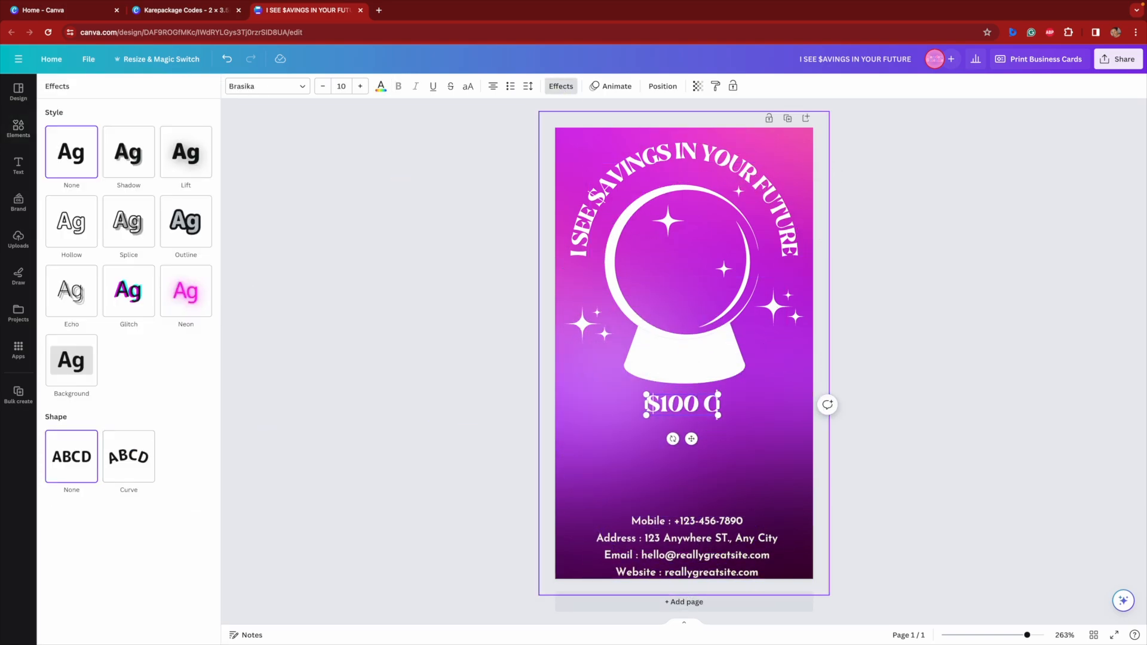
pyautogui.write('100 CUSTOM STOLES')
pyautogui.press('BackSpace')
pyautogui.moveTo(571, 415); pyautogui.dragTo(555, 417)
pyautogui.moveTo(683, 441); pyautogui.dragTo(693, 437)
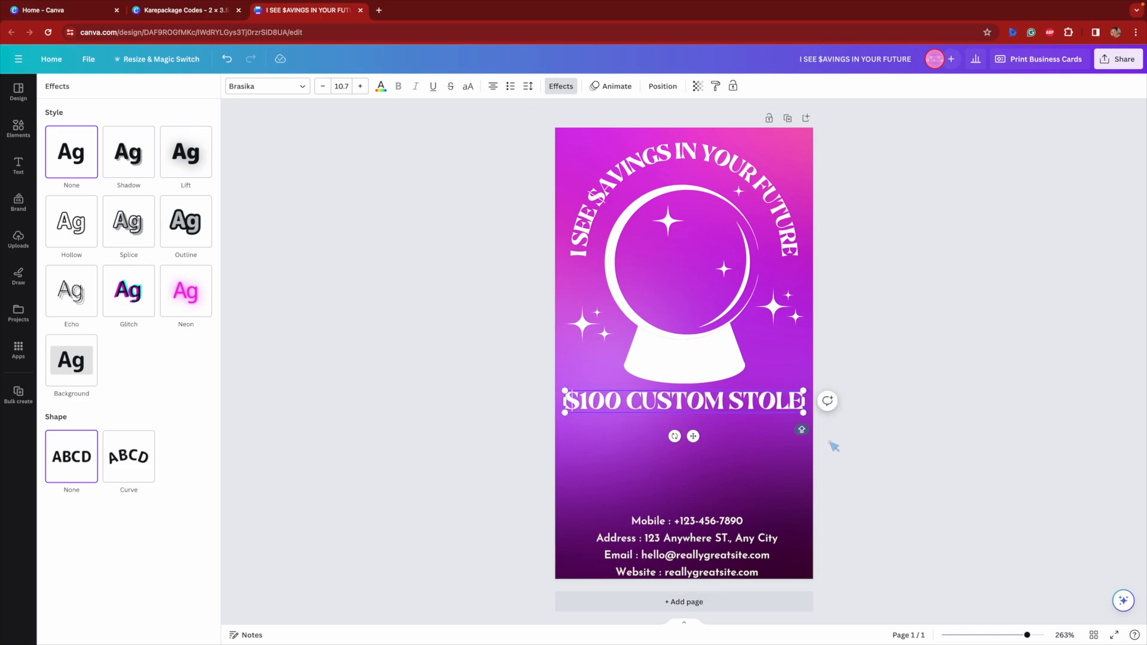
pyautogui.click(240, 149)
# Replace the contact details with the "Fully Custom Stoles Include:" list, from Name to Sorority/Fraternity Information (if applicable), and position it below the price line.
pyautogui.moveTo(673, 549); pyautogui.dragTo(665, 478)
pyautogui.tripleClick(665, 479)
pyautogui.click(665, 480)
pyautogui.press('super+a')
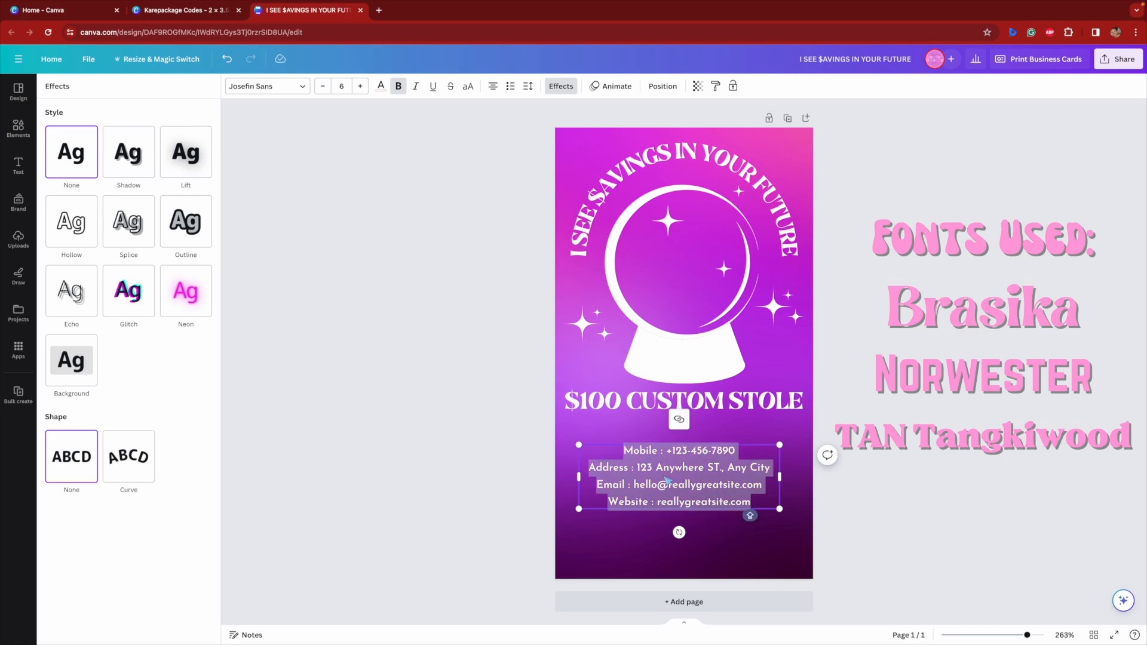
pyautogui.write('Fully Custom Stoles Include: Name School Name + Logo Grad Year Degree + Major 3 Add Ons (Trim not included) Sorority/Fraternity Information (if applicable)')
pyautogui.click(875, 521)
pyautogui.moveTo(693, 523); pyautogui.dragTo(695, 495)
pyautogui.click(871, 501)
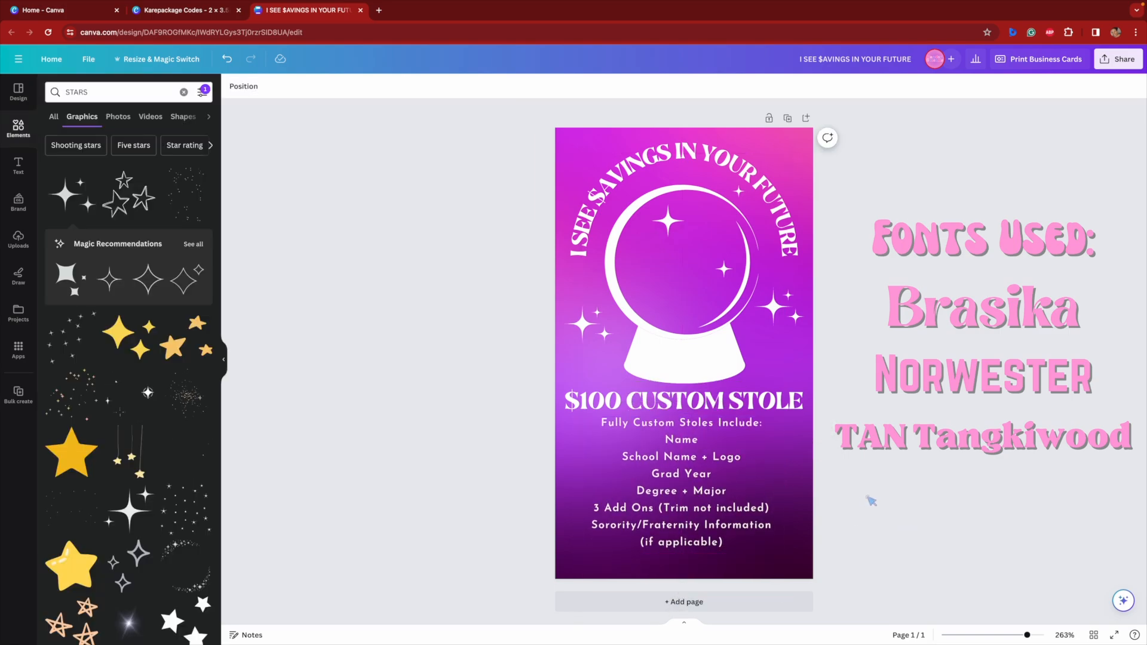
# Change the font of the stole inclusions list to Norwester.
pyautogui.click(711, 491)
pyautogui.click(267, 86)
pyautogui.click(203, 117)
pyautogui.click(144, 89)
pyautogui.click(93, 90)
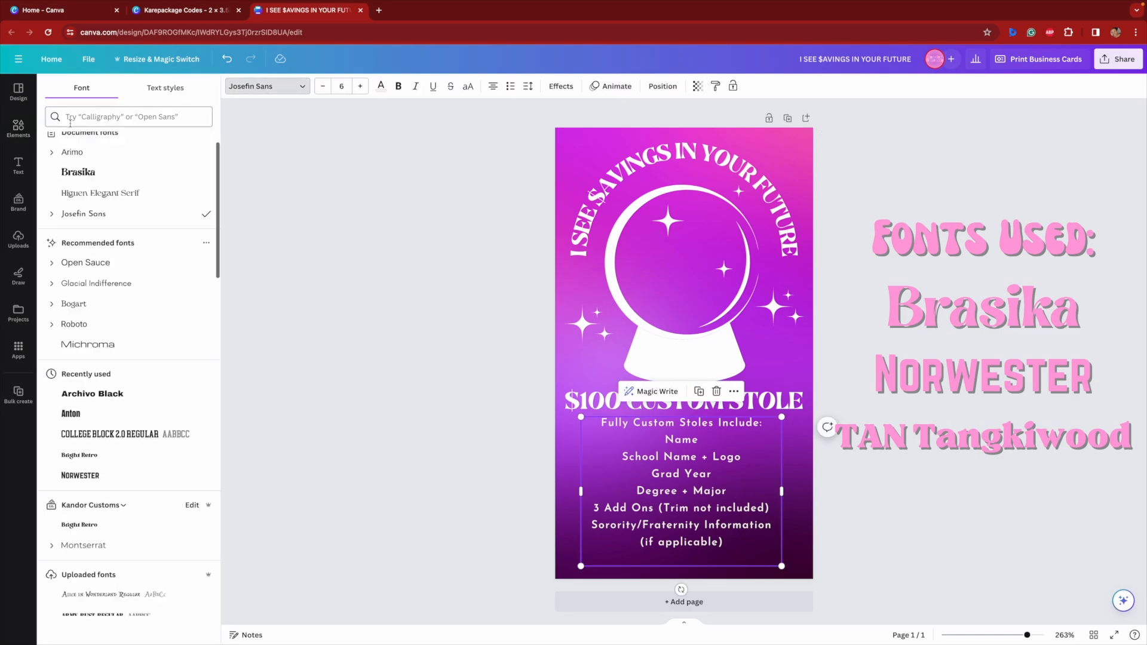
pyautogui.click(153, 395)
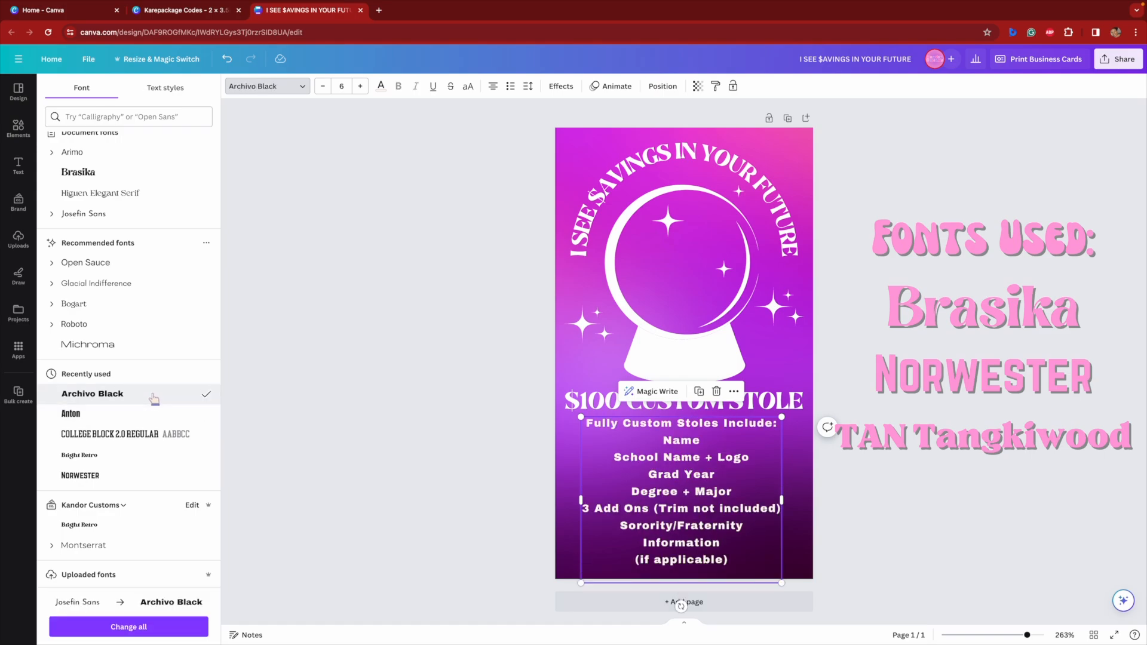
pyautogui.click(119, 476)
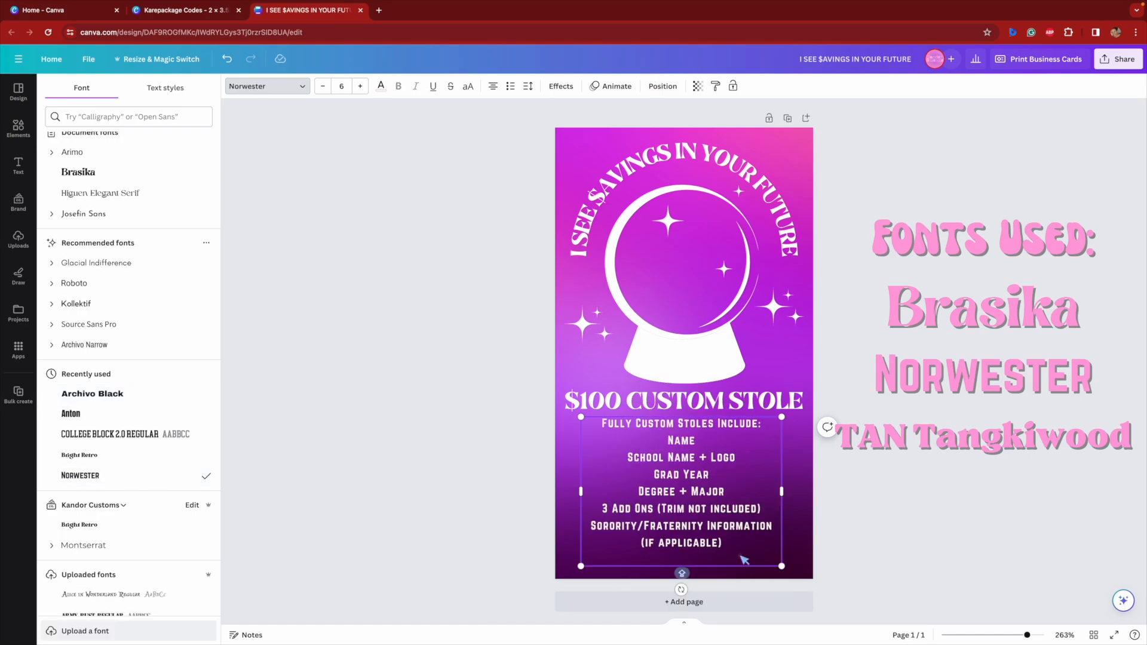
pyautogui.click(891, 550)
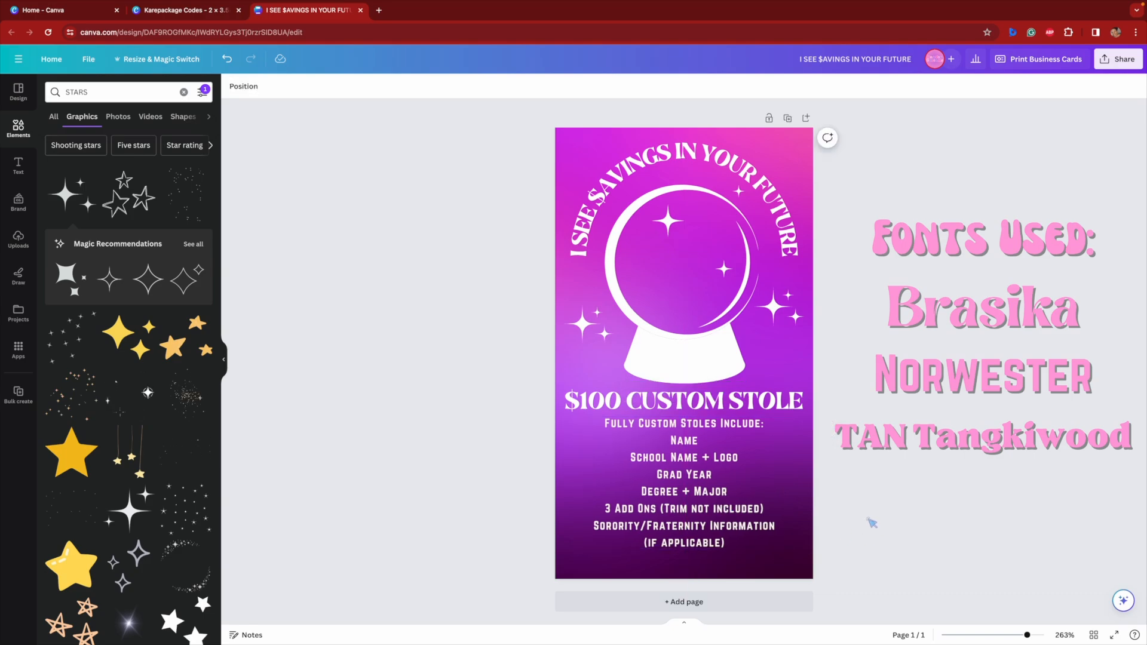
# Add a lilac square shape and stretch it into a thin full-width band along the card's bottom edge.
pyautogui.click(19, 166)
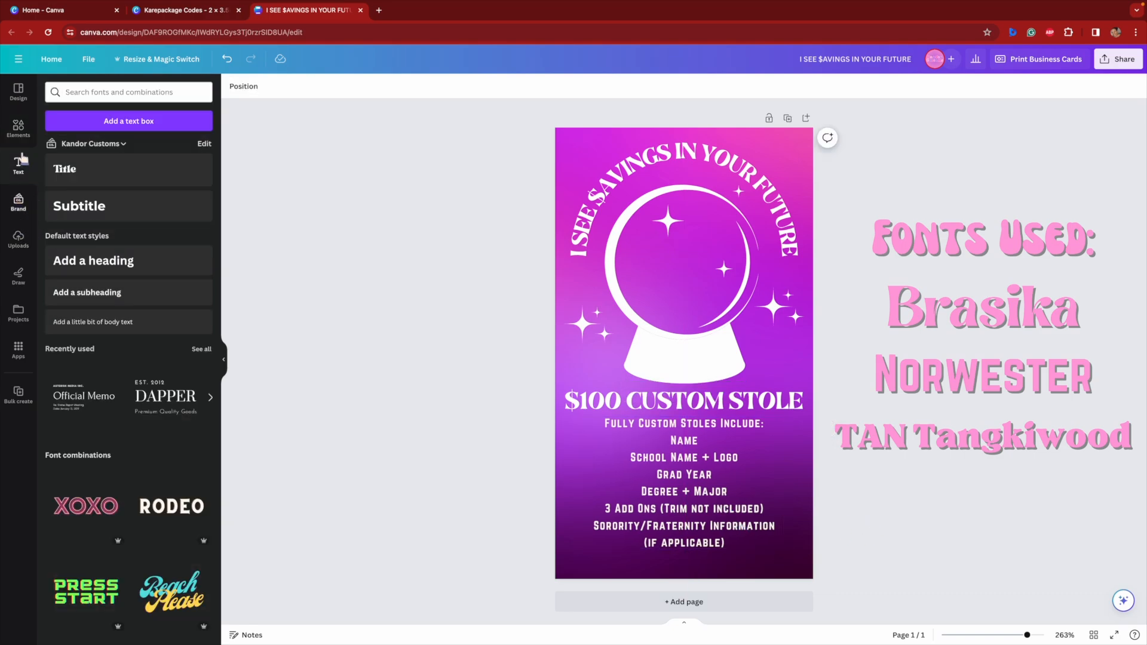
pyautogui.click(18, 128)
pyautogui.click(185, 93)
pyautogui.click(56, 250)
pyautogui.moveTo(708, 338); pyautogui.dragTo(813, 539)
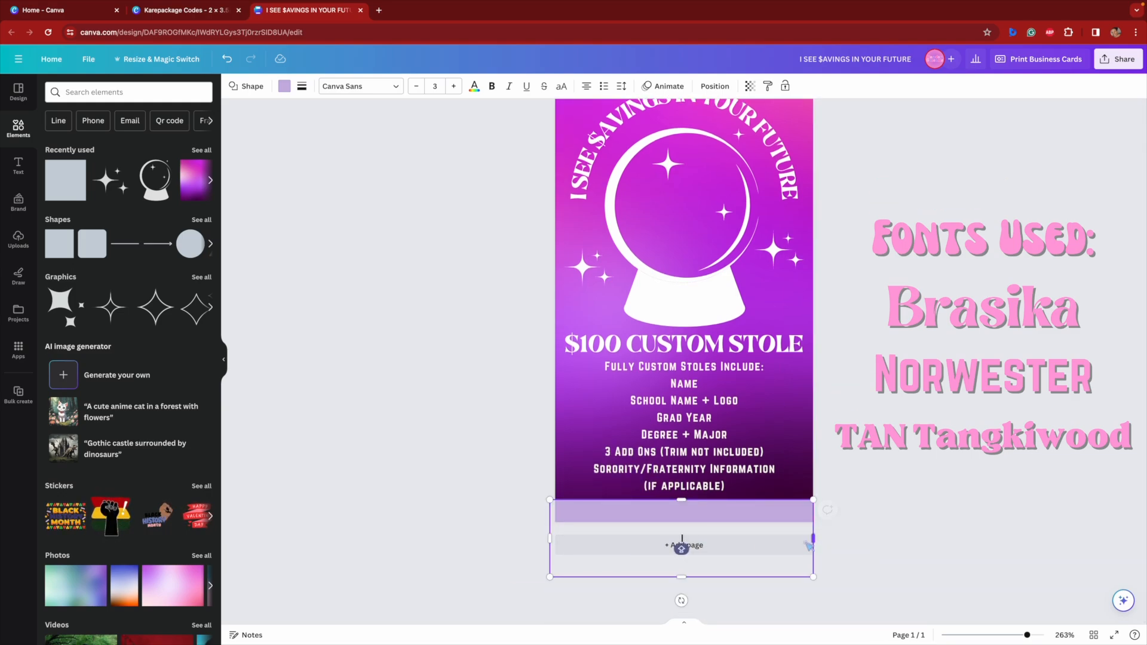
pyautogui.moveTo(685, 577)
pyautogui.mouseDown()
pyautogui.moveTo(685, 561)
pyautogui.moveTo(685, 579)
pyautogui.mouseUp()
pyautogui.click(896, 559)
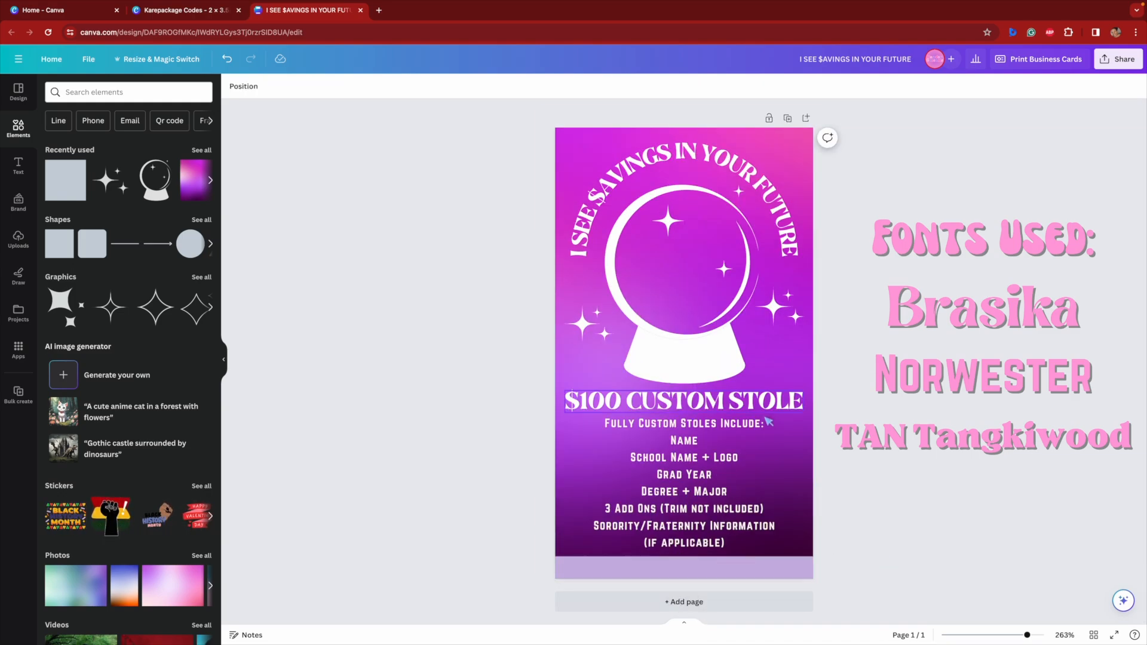
# Copy the "$100 CUSTOM STOLE" text into the lilac band and reduce its font size to 4.7.
pyautogui.click(763, 403)
pyautogui.press('super+c')
pyautogui.press('super+v')
pyautogui.moveTo(758, 422); pyautogui.dragTo(702, 573)
pyautogui.click(323, 87)
pyautogui.click(323, 87)
pyautogui.click(323, 87)
pyautogui.click(323, 87)
pyautogui.click(323, 87)
pyautogui.doubleClick(324, 87)
pyautogui.click(360, 88)
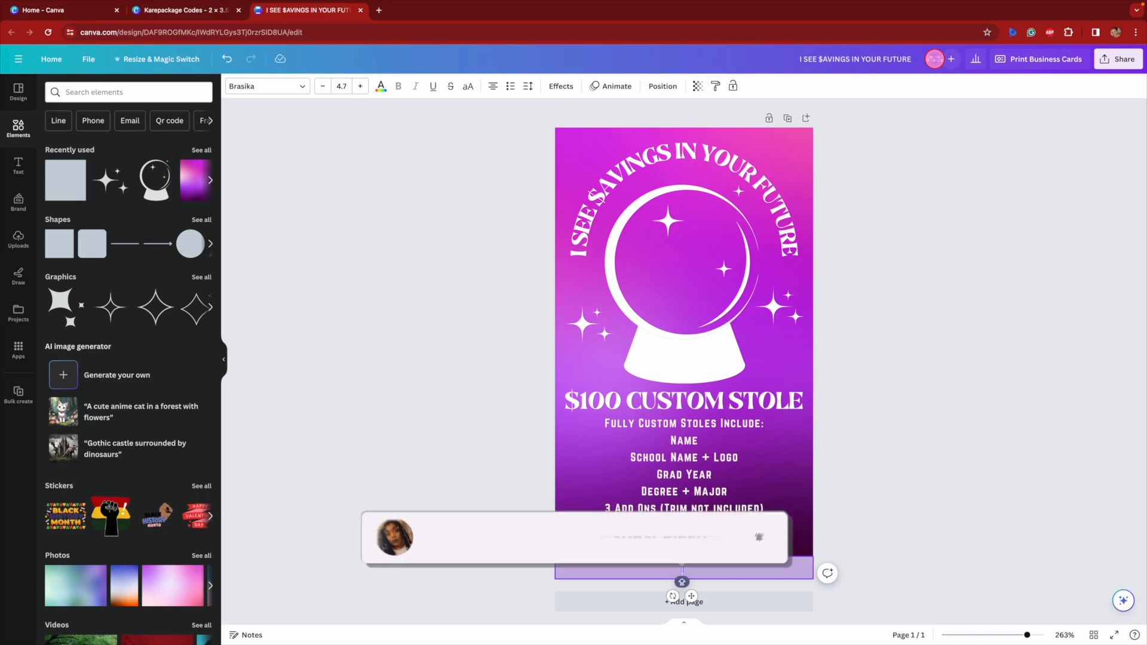
pyautogui.press('super+v')
pyautogui.click(360, 87)
pyautogui.click(360, 86)
pyautogui.click(361, 86)
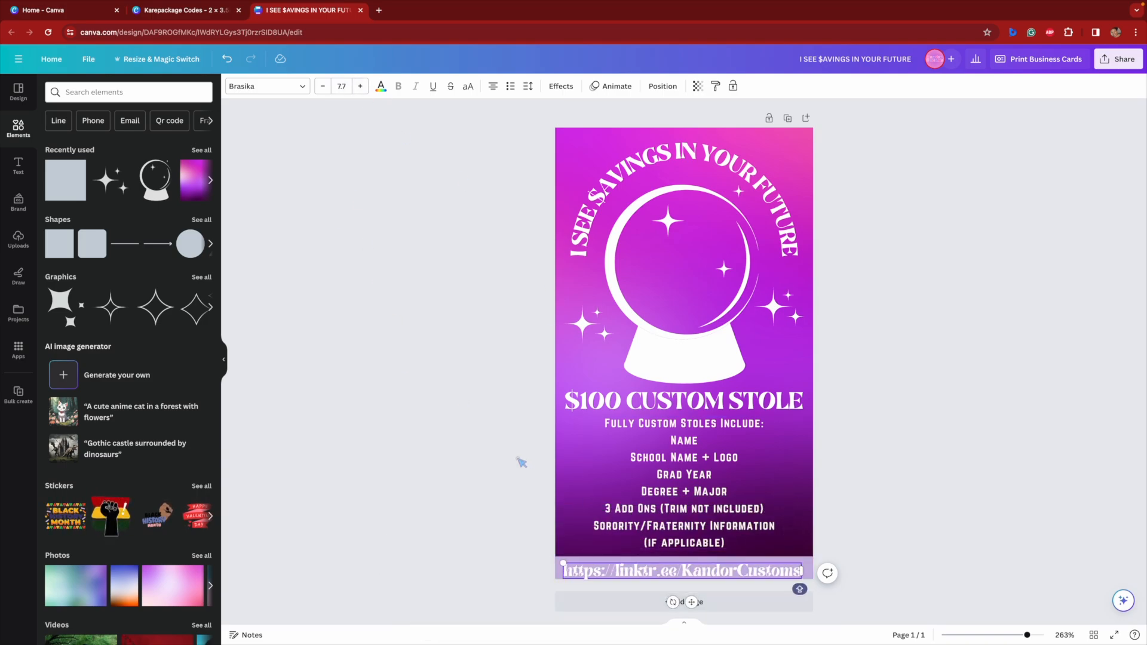
pyautogui.moveTo(692, 603); pyautogui.dragTo(691, 600)
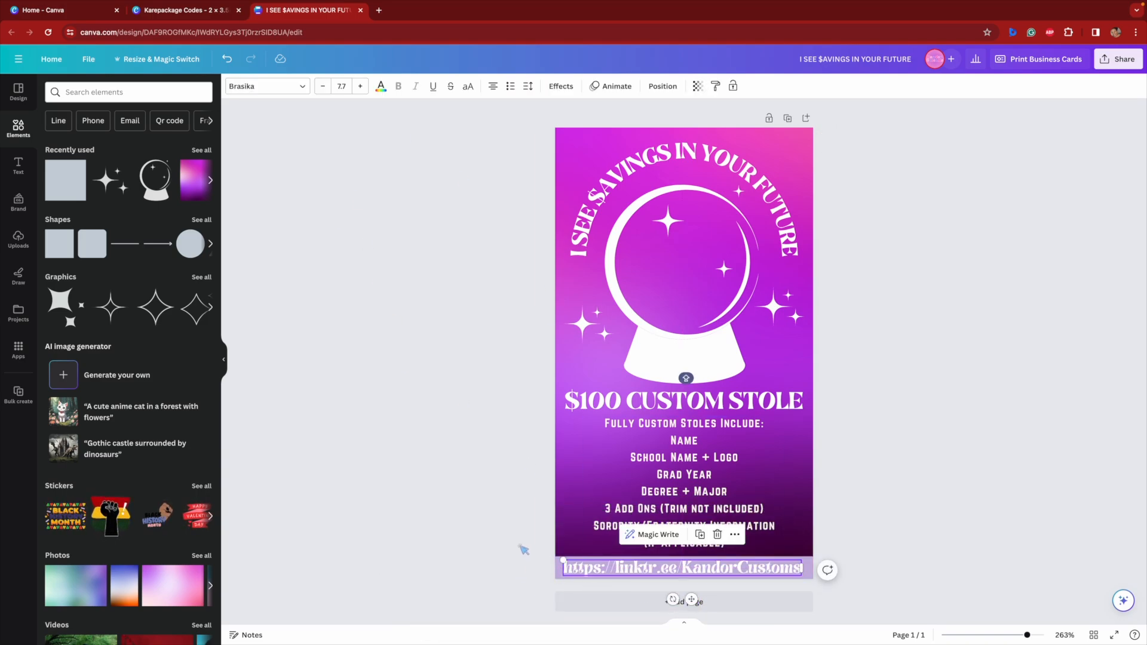
# Set the link text's font to TAN Tangkiwood and its size to 10.7.
pyautogui.click(303, 90)
pyautogui.click(178, 309)
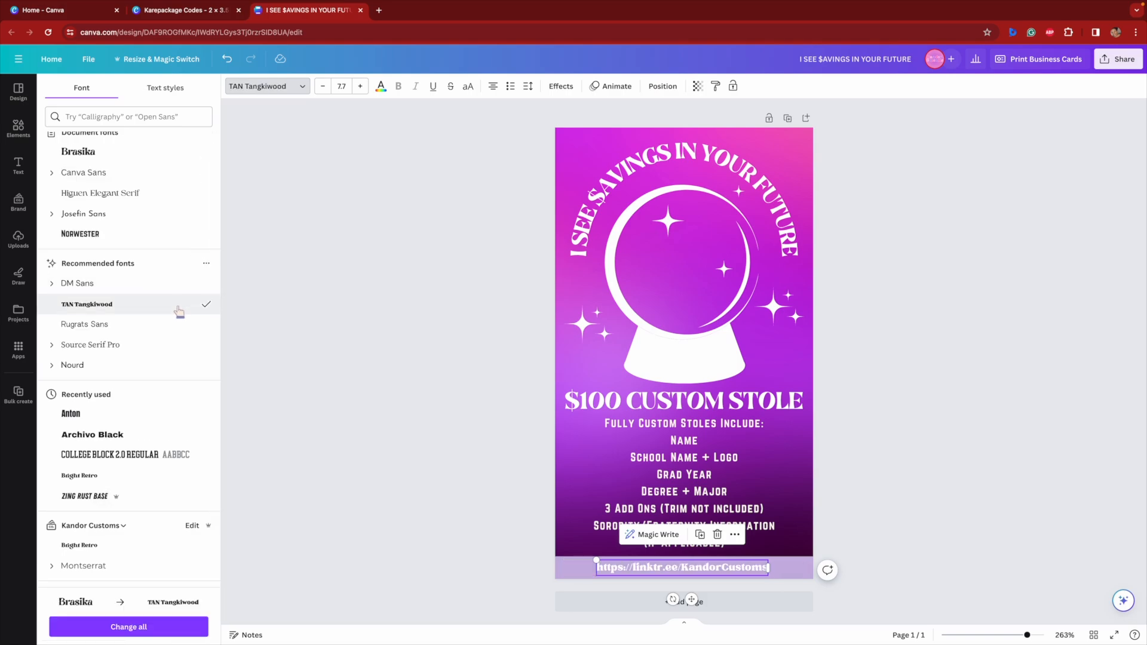
pyautogui.scroll(1, 179, 311)
pyautogui.click(132, 257)
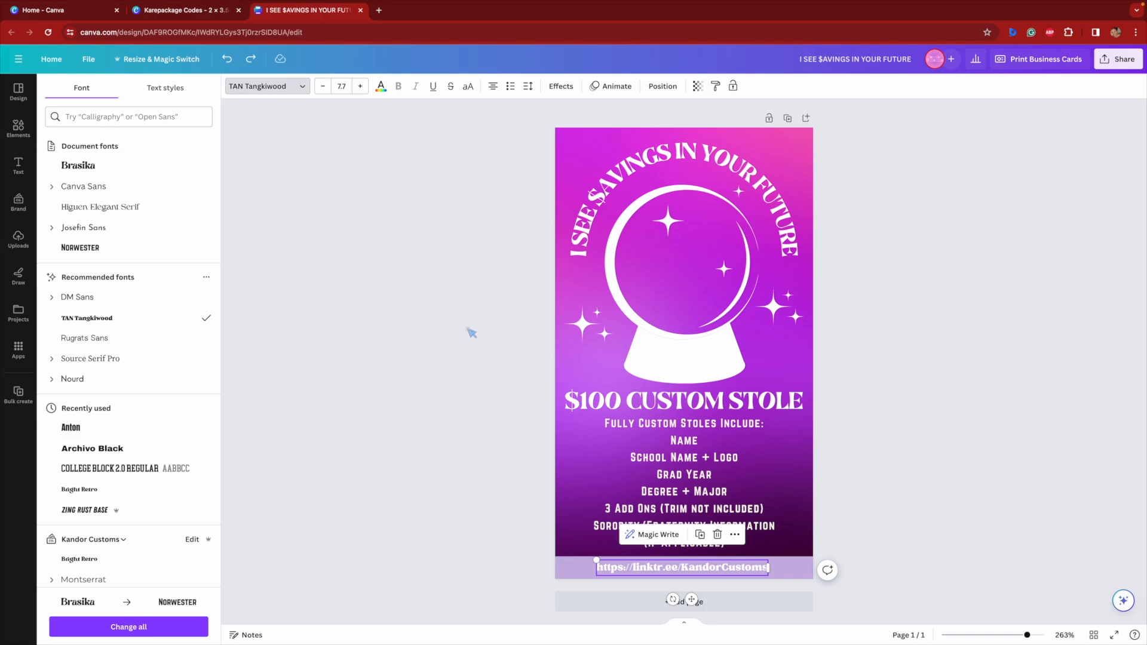
pyautogui.click(361, 87)
pyautogui.click(360, 87)
pyautogui.click(361, 87)
pyautogui.click(535, 328)
# Align the link text and the lilac band to each other's vertical middle.
pyautogui.moveTo(753, 578); pyautogui.dragTo(753, 575)
pyautogui.moveTo(524, 579); pyautogui.dragTo(651, 571)
pyautogui.moveTo(897, 572); pyautogui.dragTo(779, 583)
pyautogui.click(756, 86)
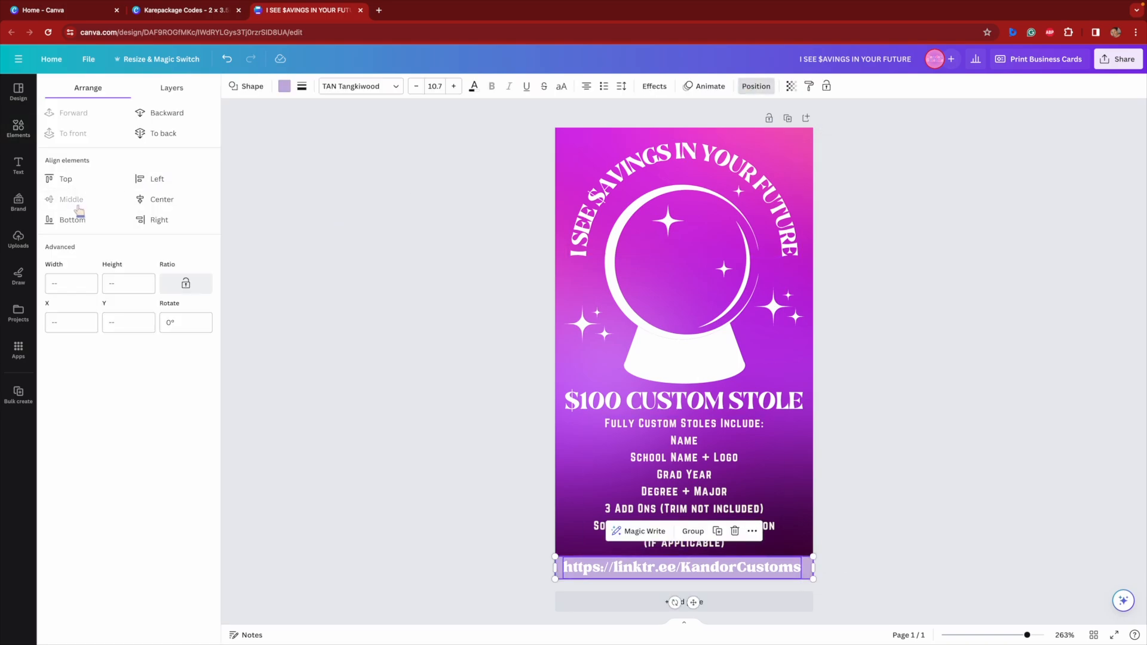
pyautogui.click(244, 229)
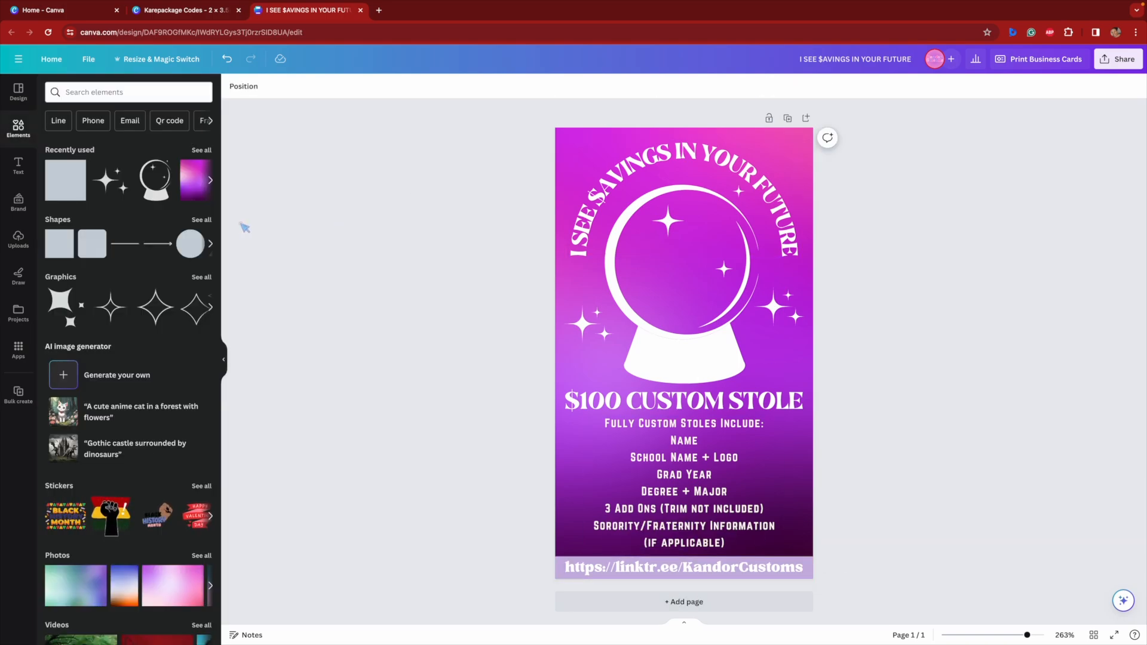
# Search the web for "code generator" in a new browser tab and open Voucherify's free random codes generator form.
pyautogui.click(379, 10)
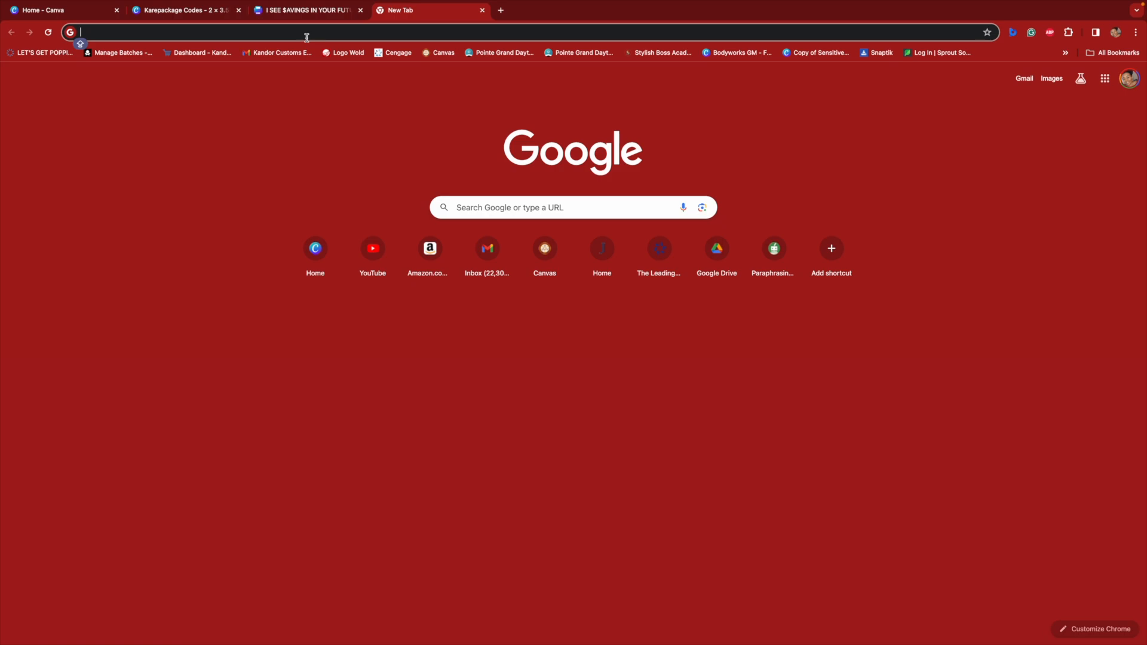
pyautogui.write('CODE GE')
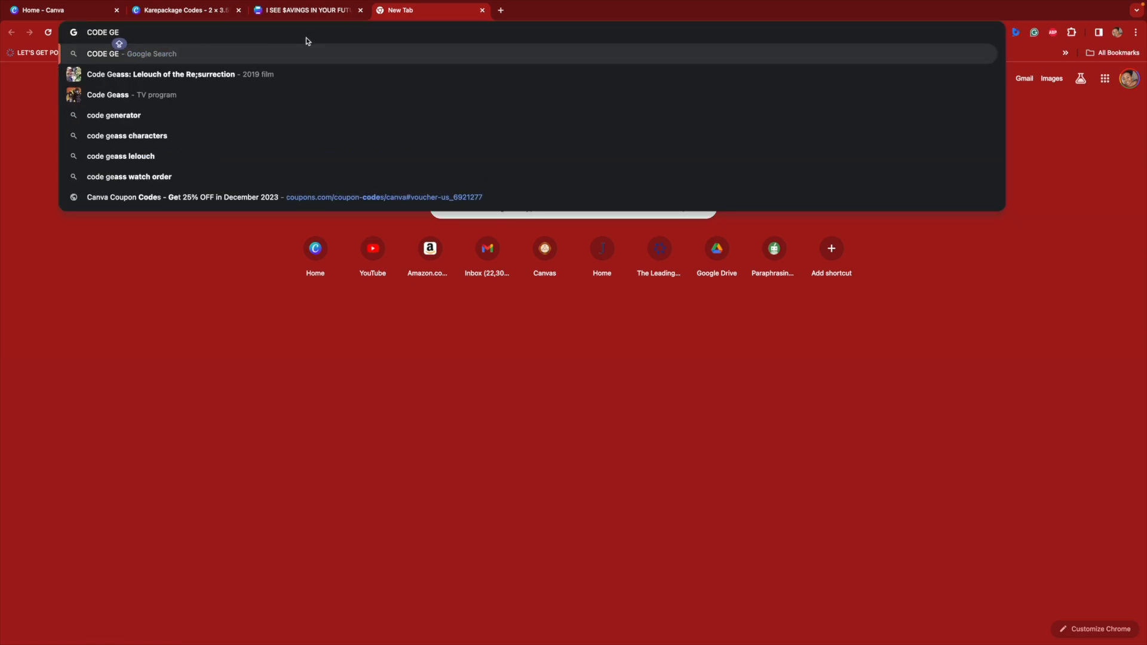
pyautogui.click(231, 114)
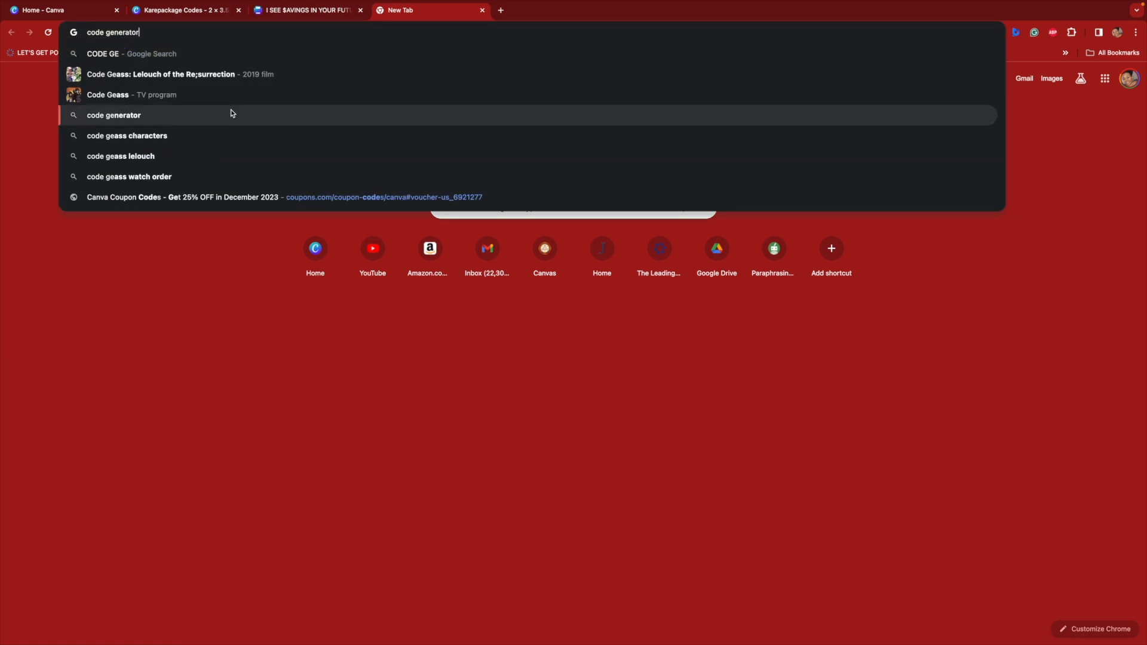
pyautogui.scroll(-2, 236, 109)
pyautogui.scroll(-1, 236, 109)
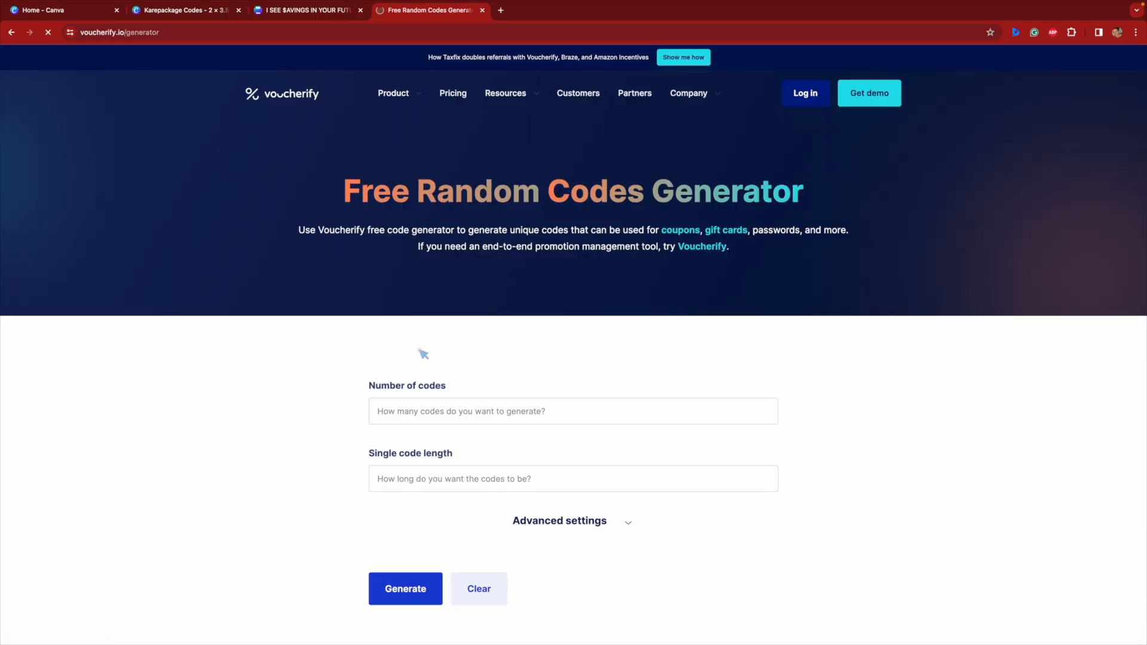
pyautogui.scroll(-3, 519, 356)
pyautogui.click(451, 456)
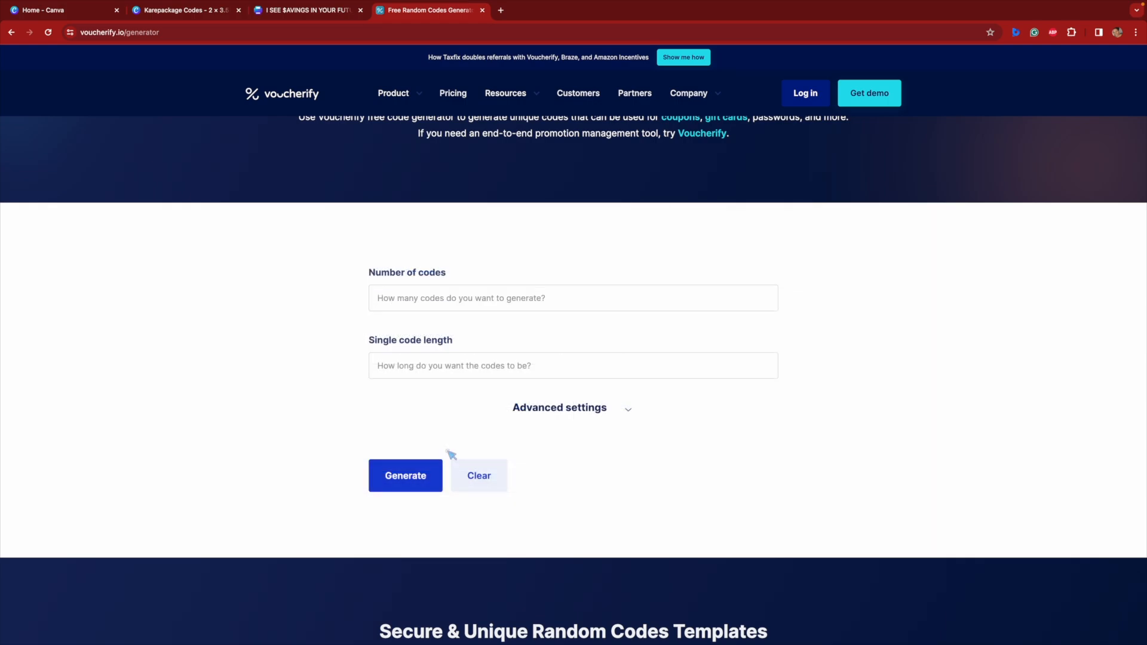
# Generate a batch of random codes with a single code length of 5 and copy the generated codes.
pyautogui.click(463, 298)
pyautogui.click(506, 367)
pyautogui.click(427, 482)
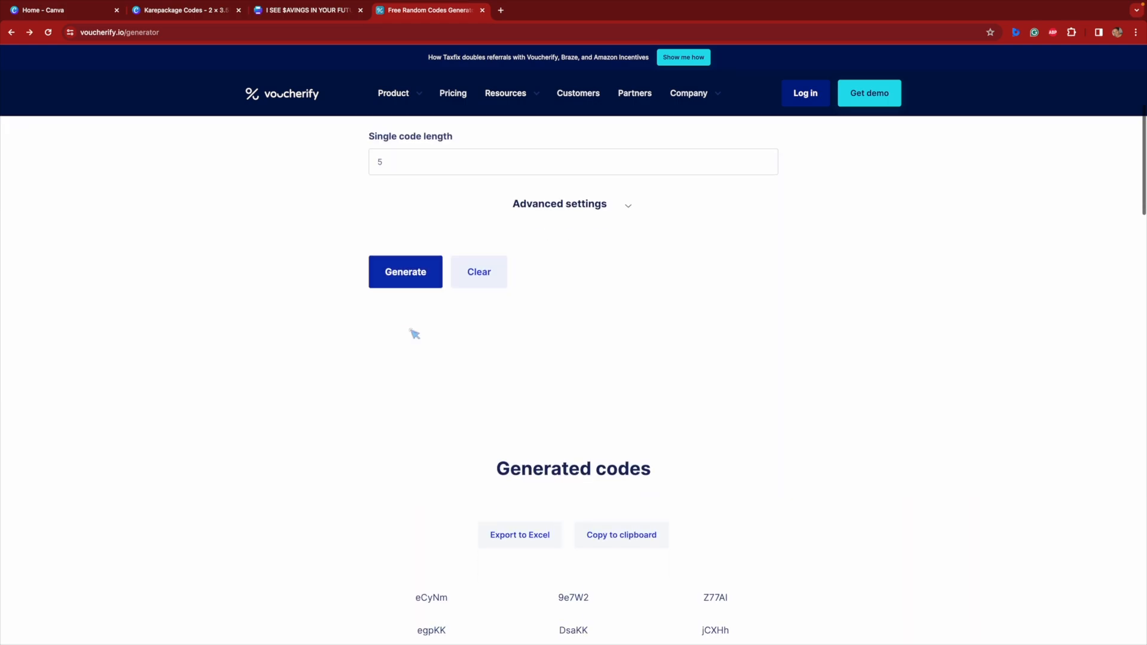
pyautogui.moveTo(431, 299); pyautogui.dragTo(594, 530)
pyautogui.rightClick(572, 525)
pyautogui.click(622, 511)
# Back in the card design, duplicate the "$100 CUSTOM STOLE" text, move the copy inside the crystal ball, and change it to "CODE".
pyautogui.click(311, 12)
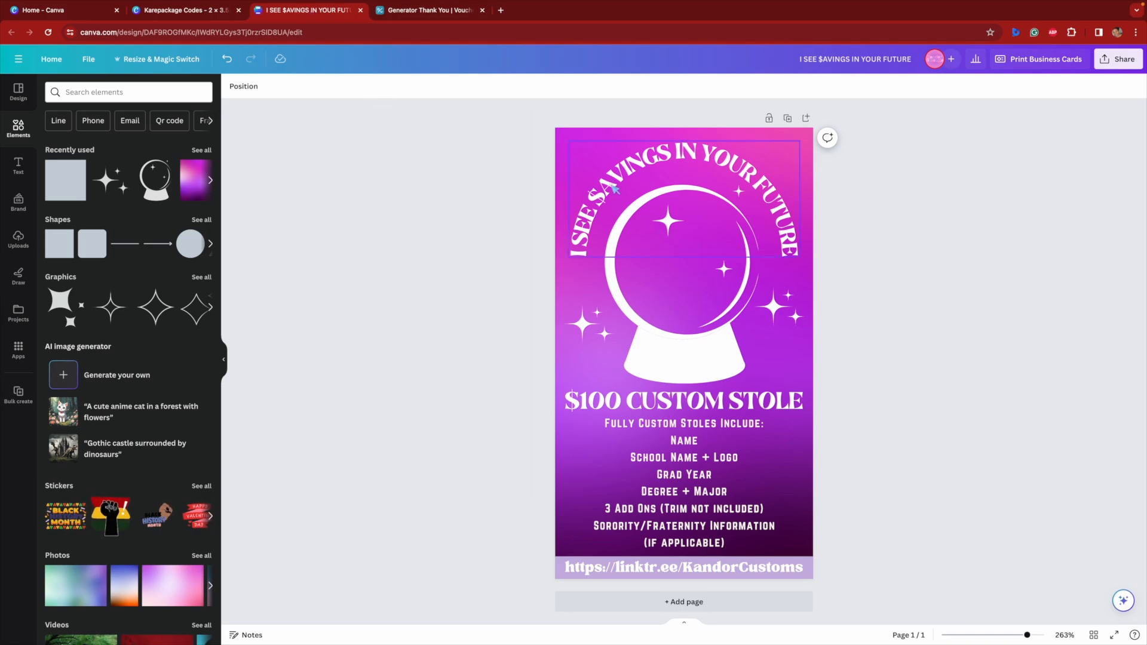
pyautogui.click(678, 401)
pyautogui.hotkey('ctrl', 'd')
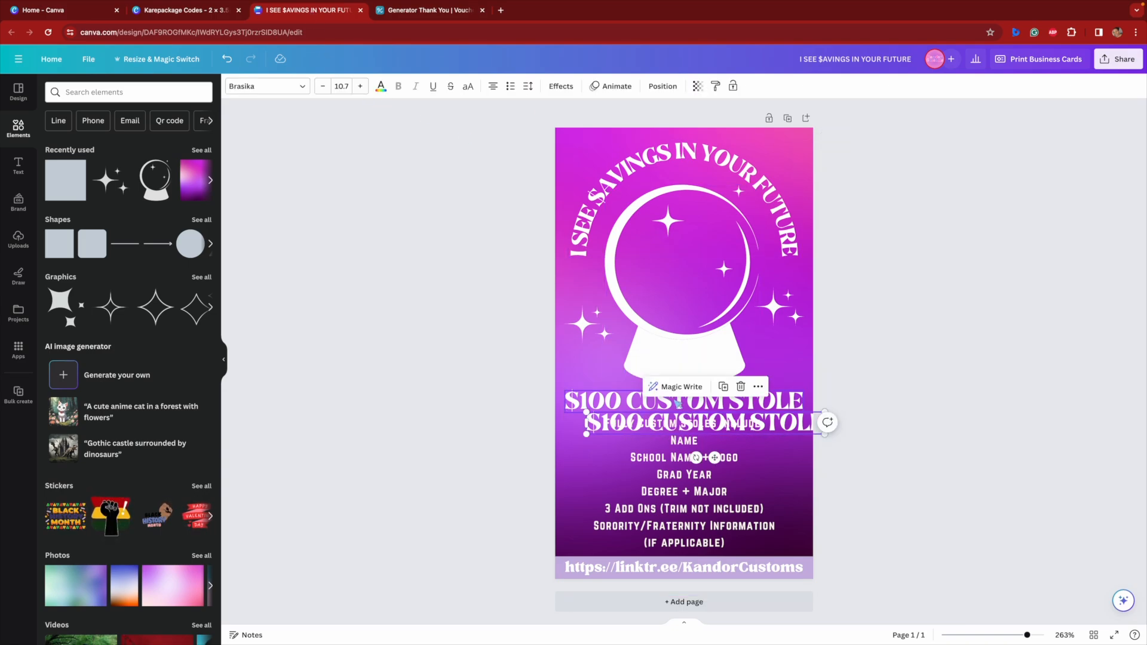
pyautogui.moveTo(691, 404); pyautogui.dragTo(687, 299)
pyautogui.write('E')
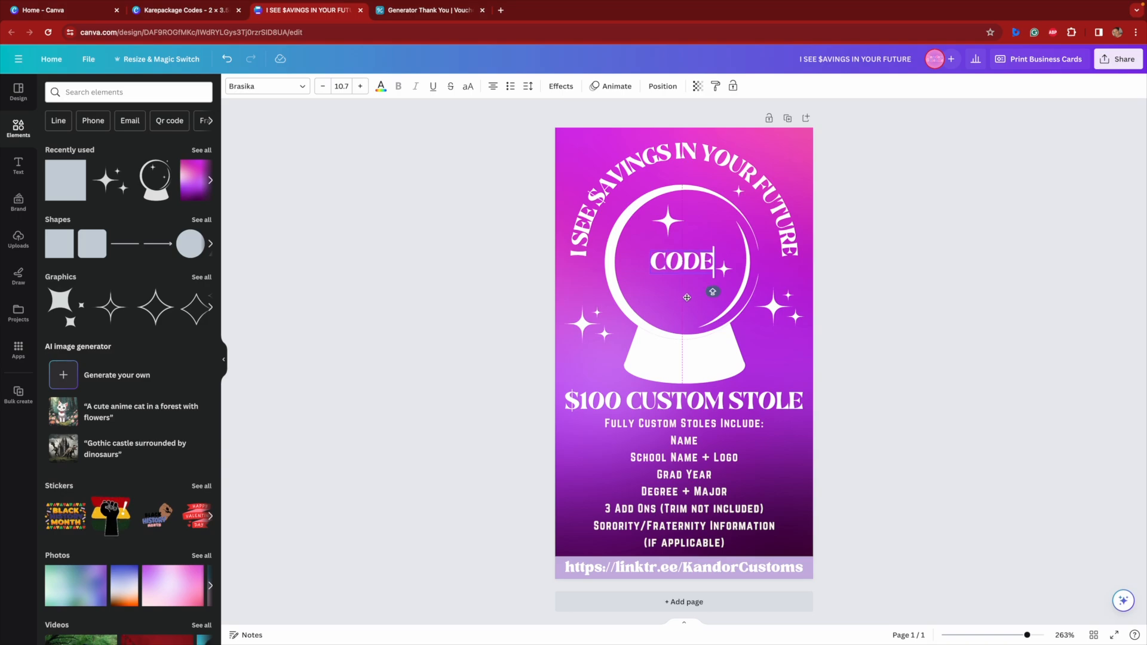
# Open the Bulk create app and start entering its data manually.
pyautogui.click(19, 349)
pyautogui.click(223, 401)
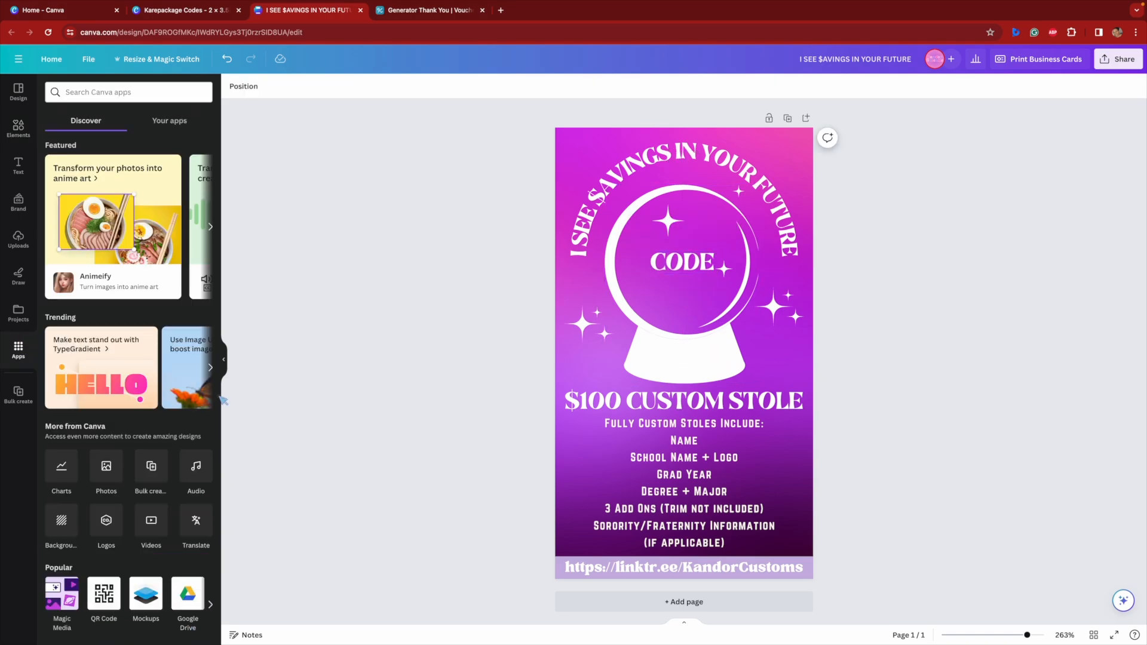
pyautogui.click(154, 469)
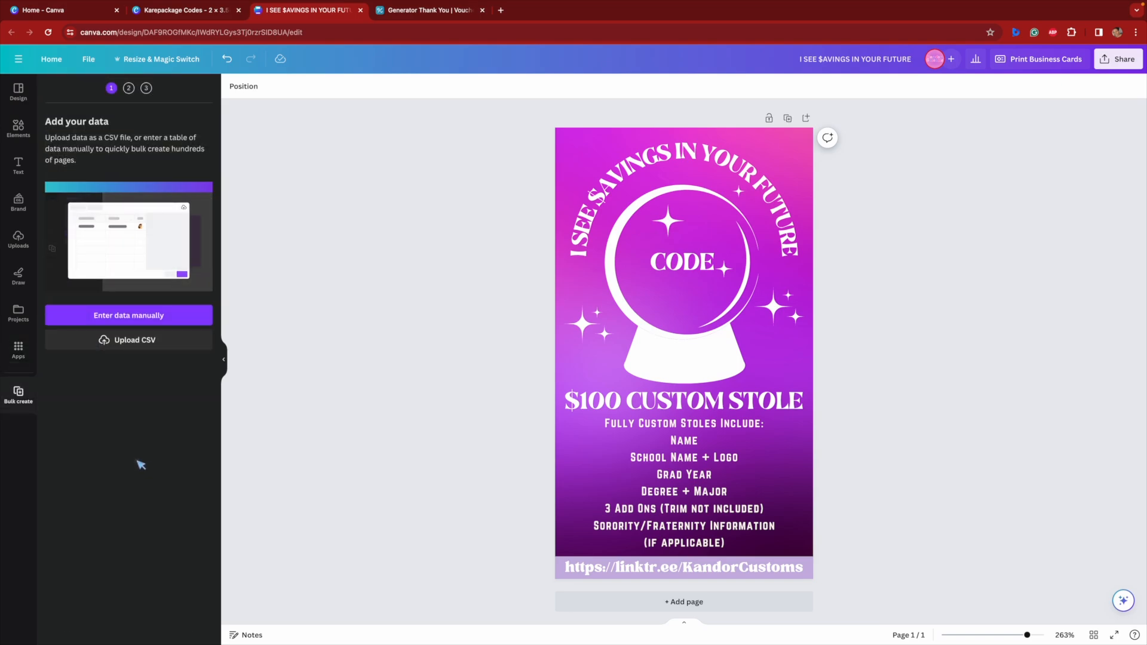
pyautogui.click(169, 320)
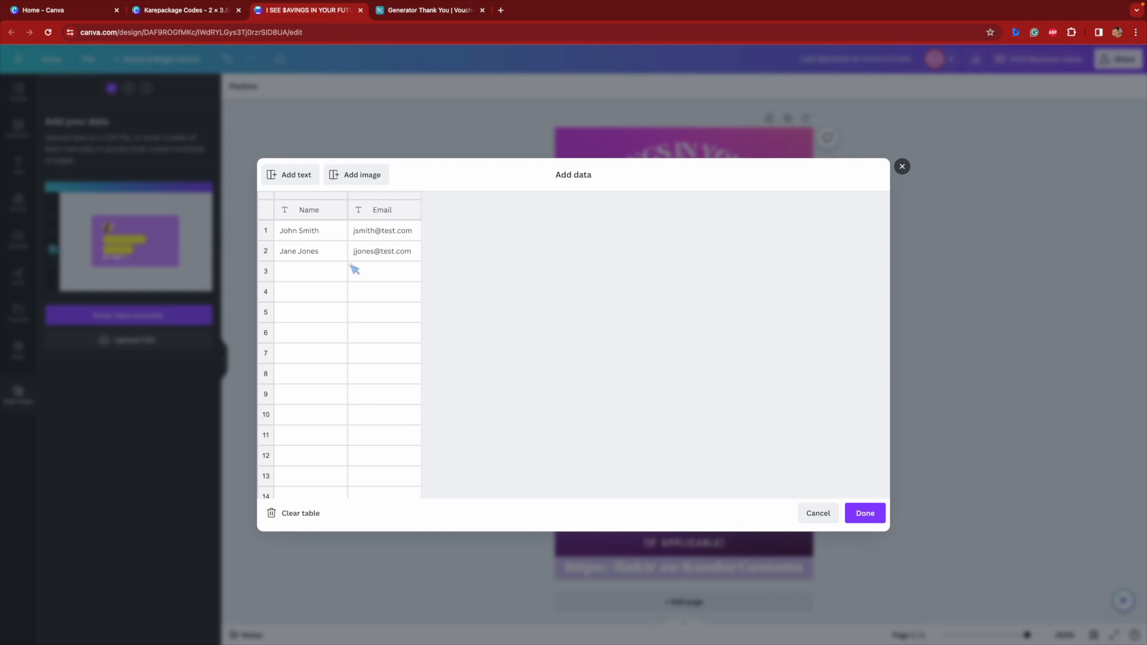
# Clear the sample columns and rows from the data table and name the remaining text column "Code".
pyautogui.rightClick(383, 211)
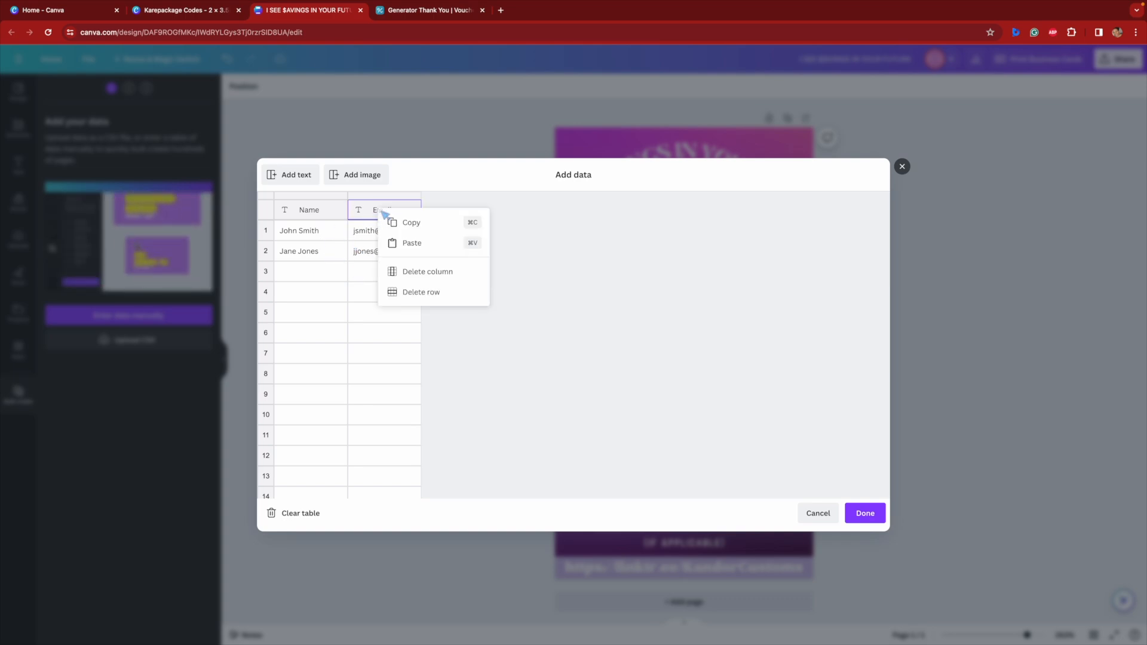
pyautogui.click(407, 271)
pyautogui.click(302, 515)
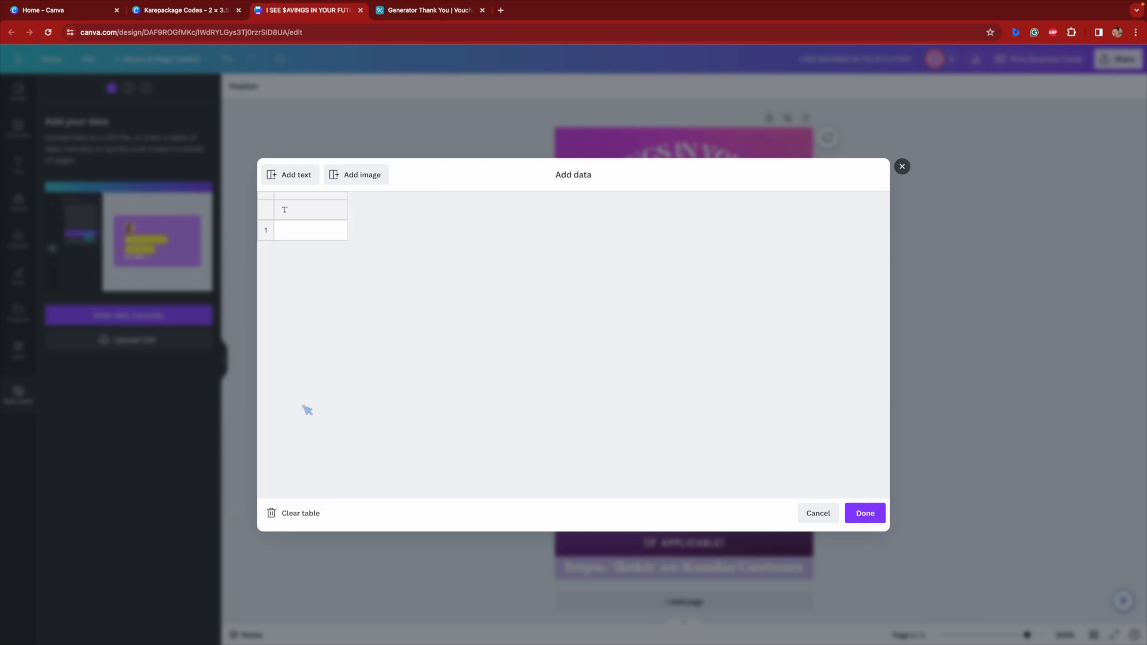
pyautogui.click(324, 212)
pyautogui.write('Code')
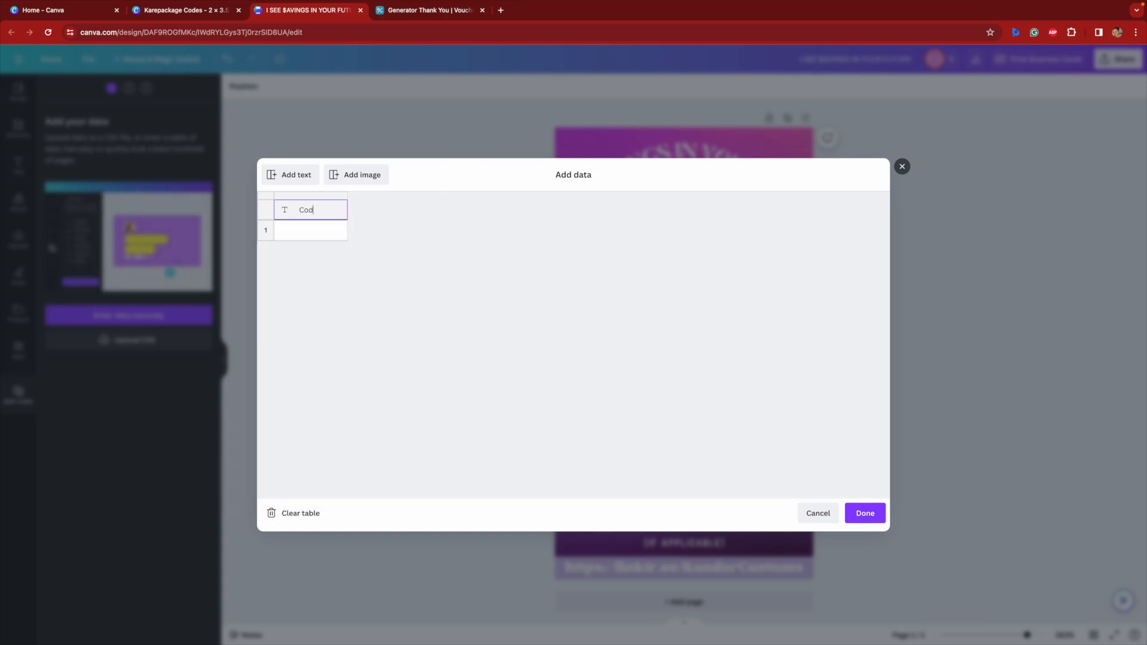
# Paste the copied codes into the Code column starting at the first row and finish the data entry.
pyautogui.rightClick(322, 237)
pyautogui.click(325, 268)
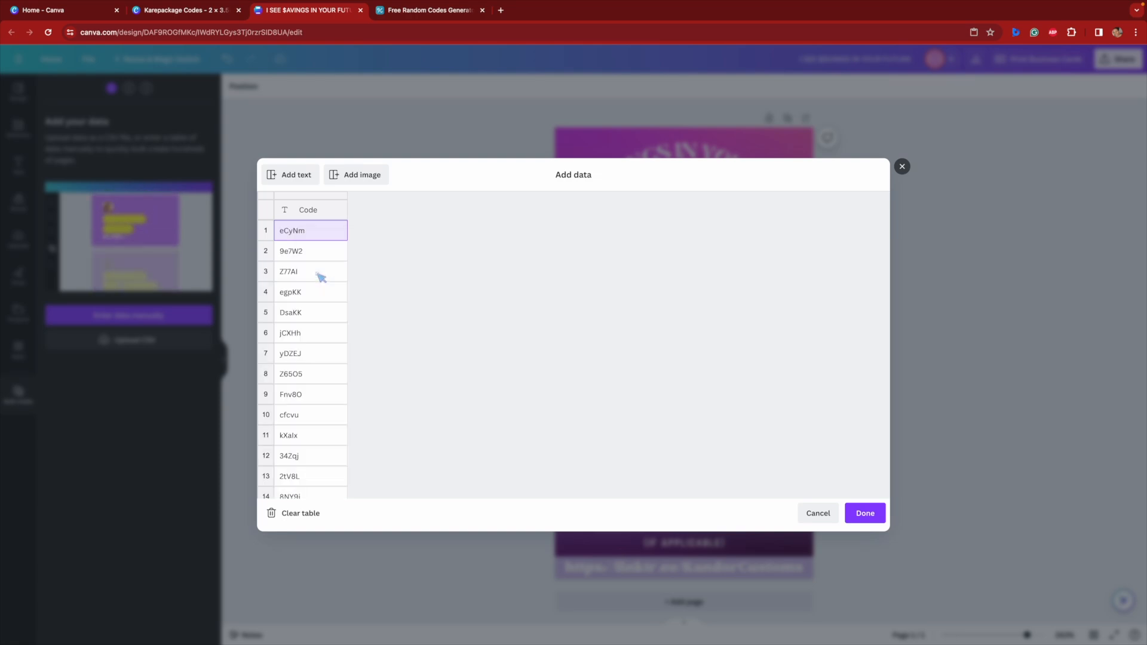
pyautogui.click(865, 514)
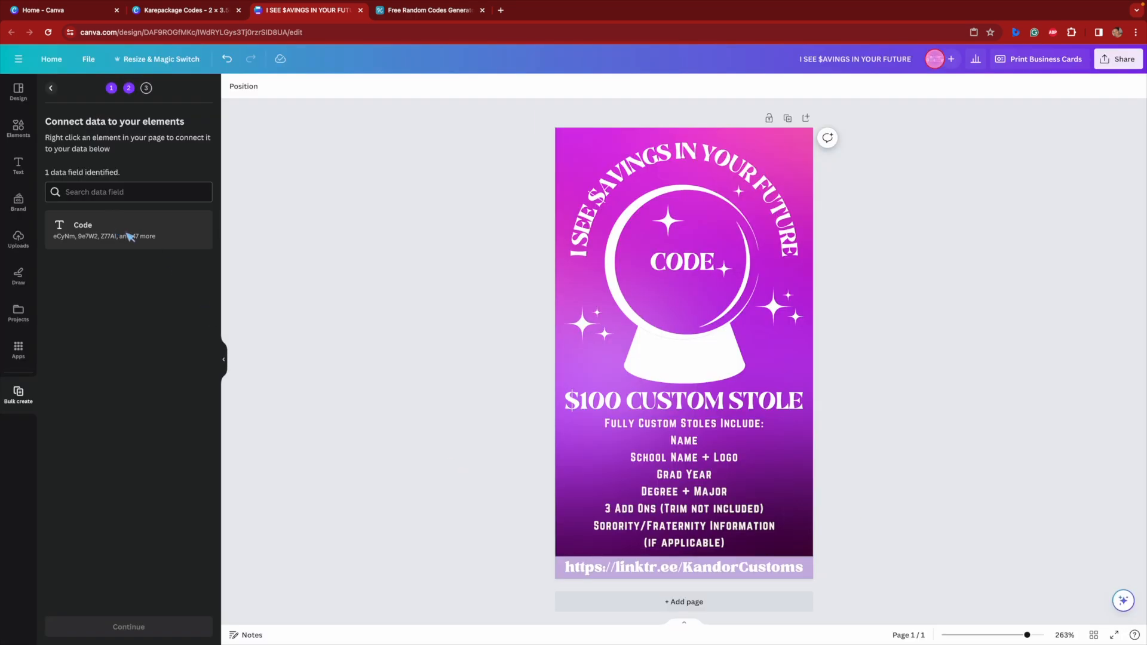
# Connect the "CODE" text inside the crystal ball to the Code data field.
pyautogui.click(693, 264)
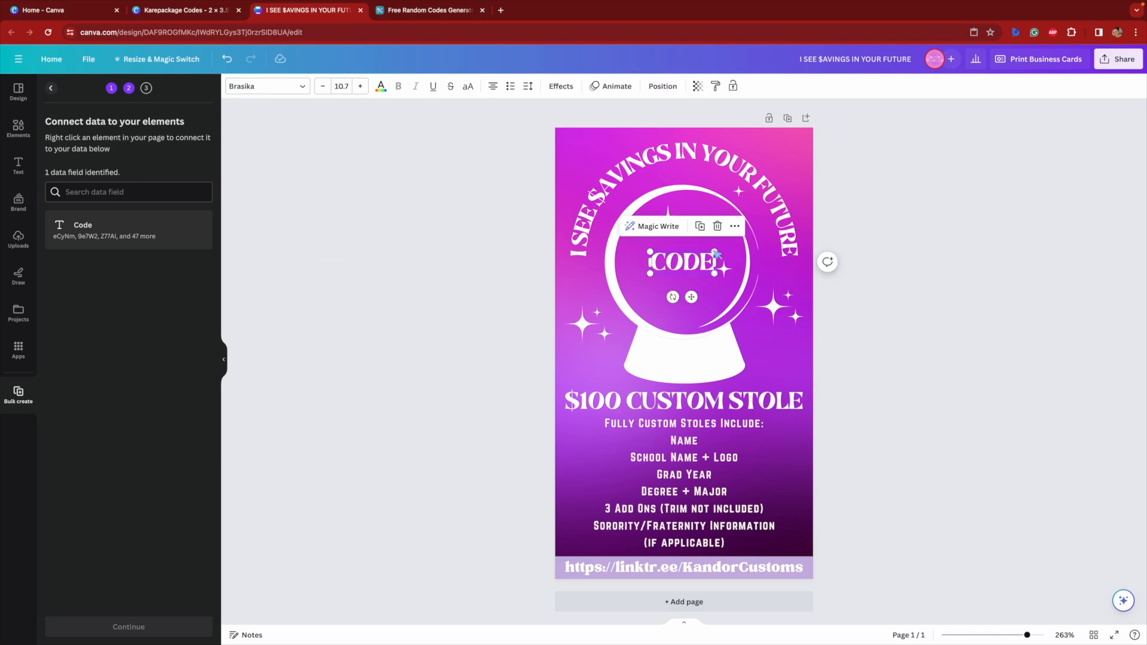
pyautogui.click(735, 227)
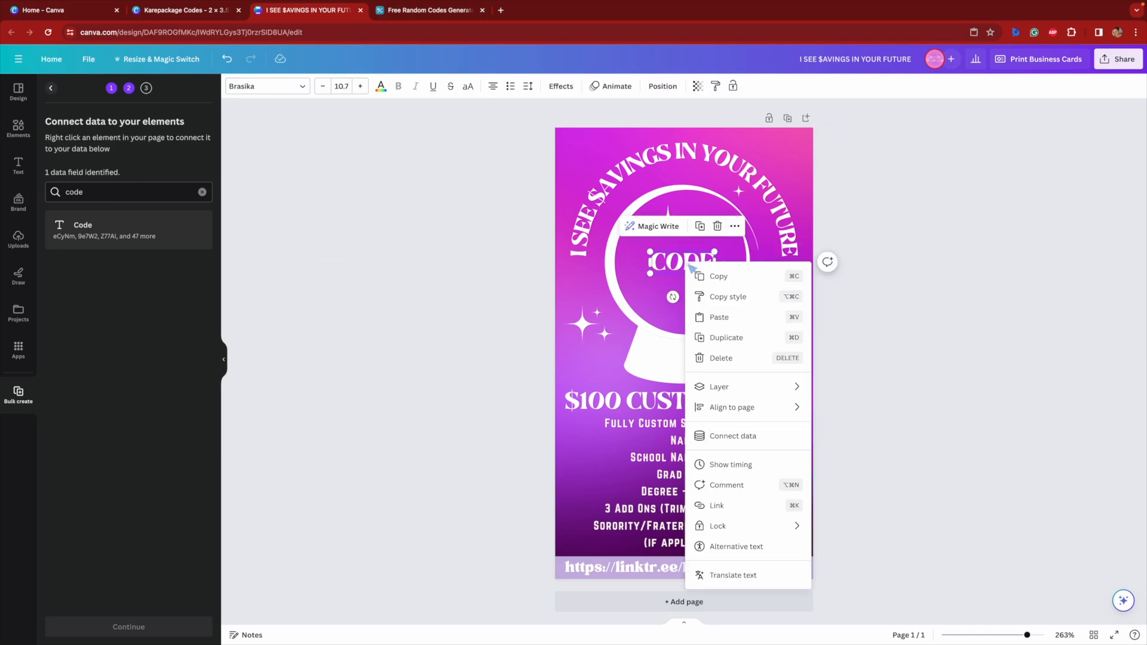
pyautogui.click(766, 447)
pyautogui.click(727, 330)
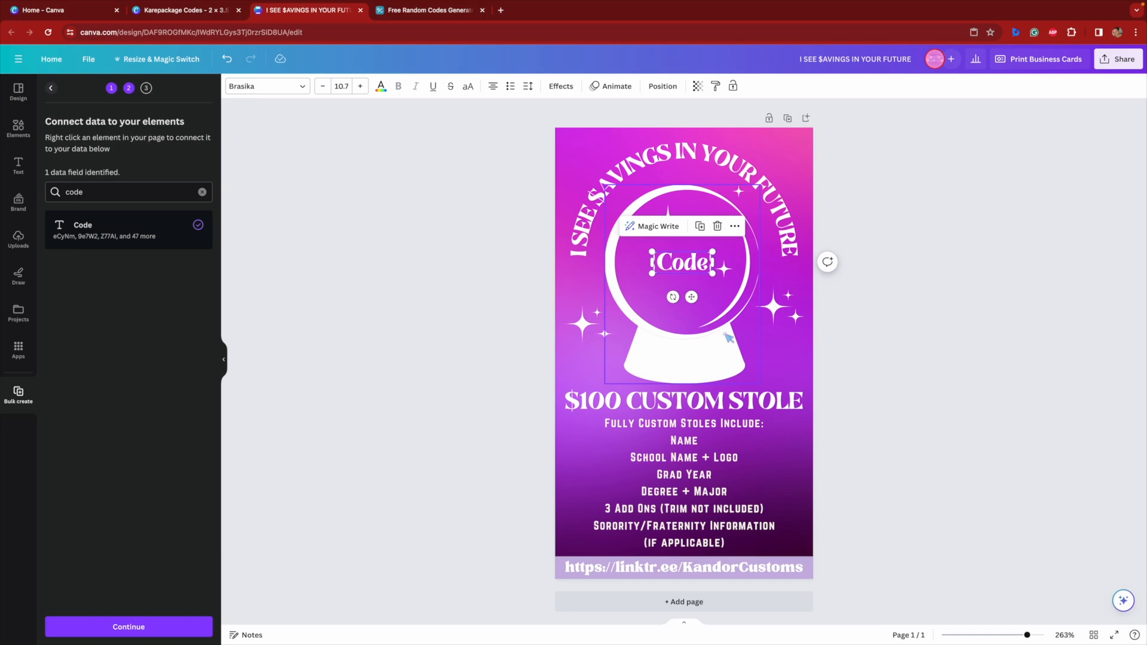
# Generate 50 designs from all the entered codes and look over the resulting pages in grid view.
pyautogui.click(184, 626)
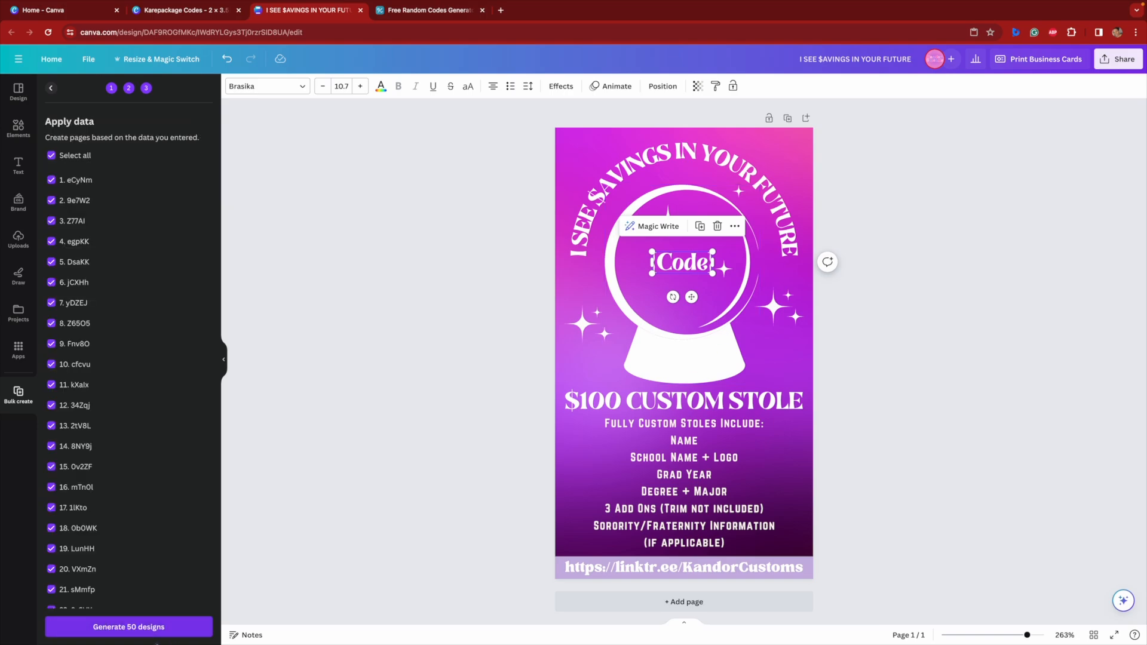
pyautogui.click(129, 627)
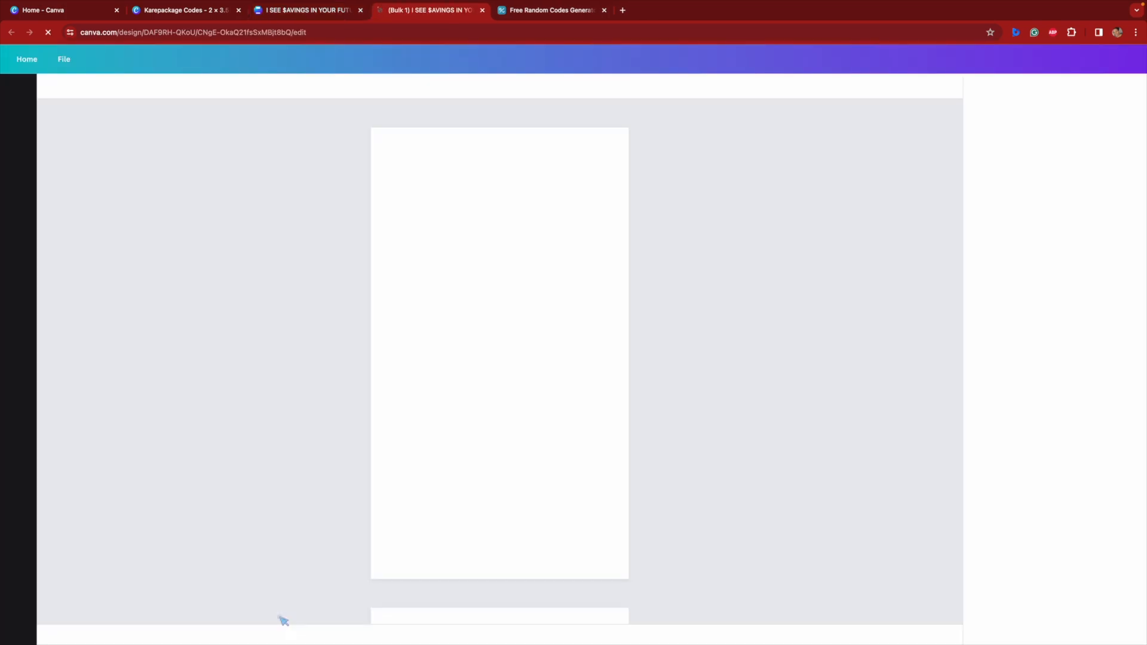
pyautogui.click(905, 635)
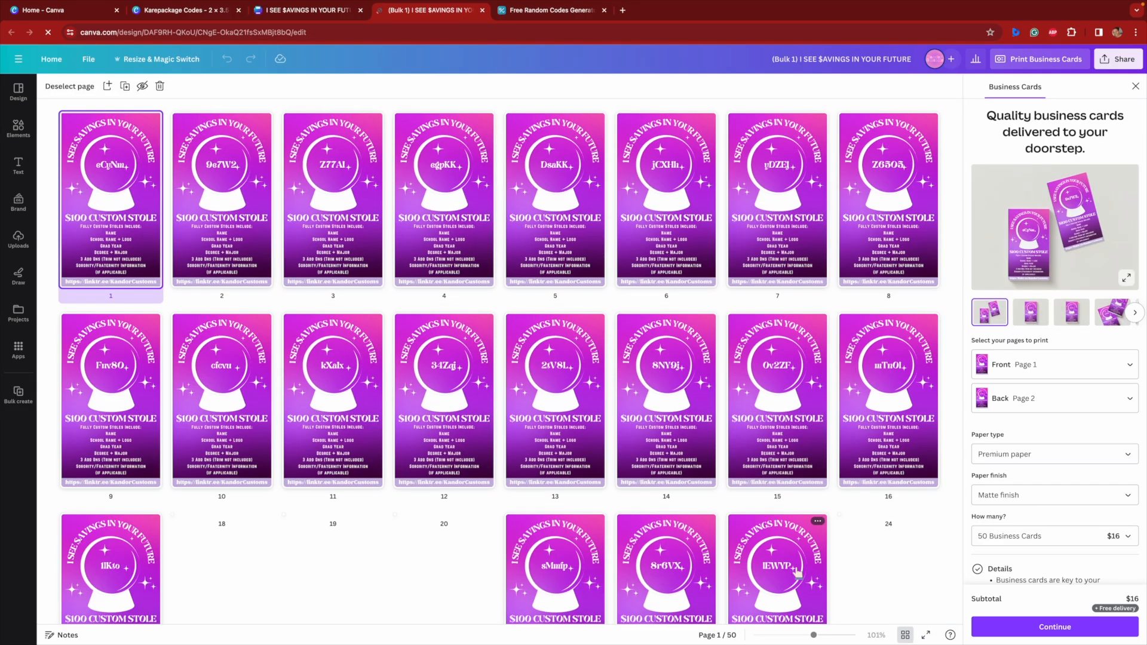
pyautogui.scroll(-10, 797, 572)
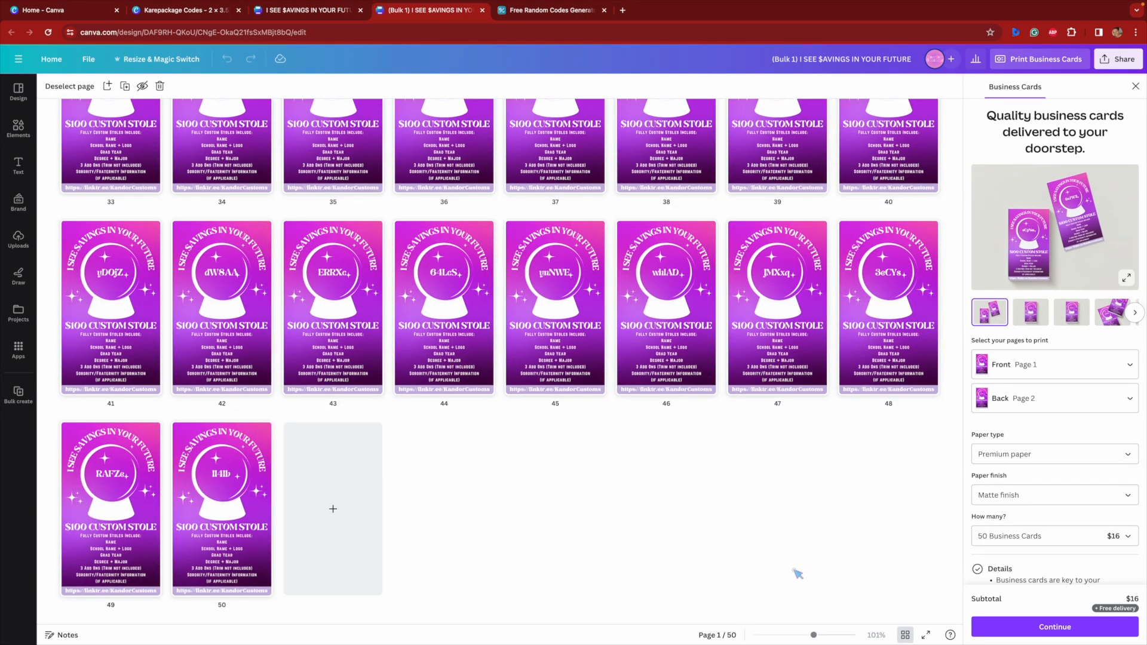
pyautogui.scroll(10, 798, 573)
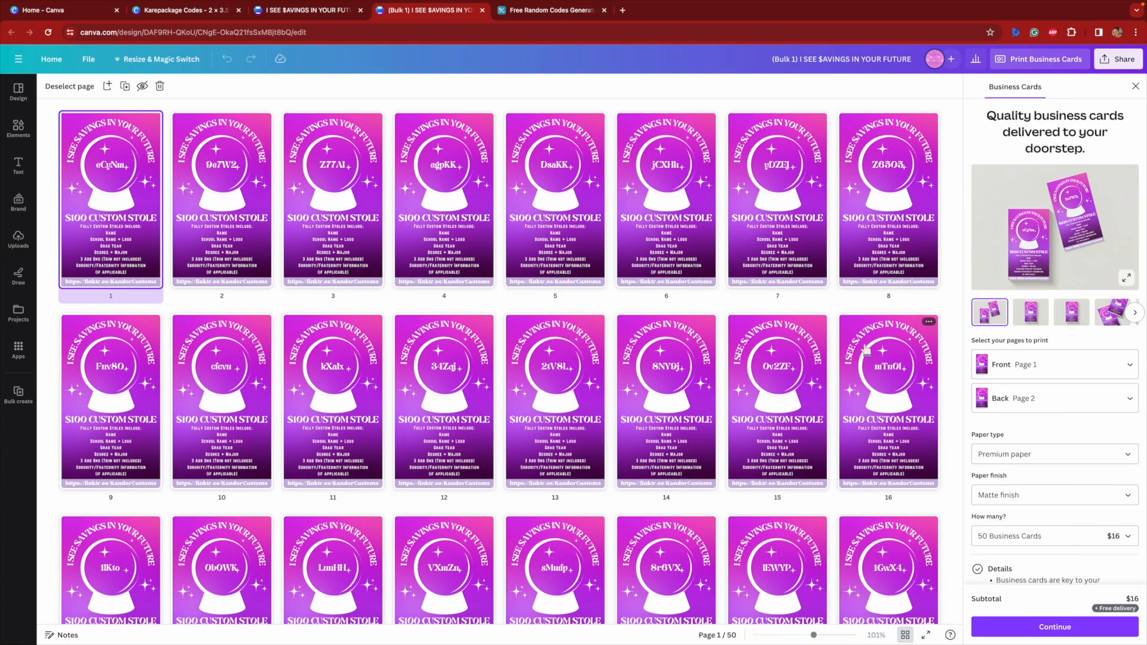
# Download all pages of the bulk design as PDF Print with the RGB color profile.
pyautogui.click(1117, 58)
pyautogui.click(958, 257)
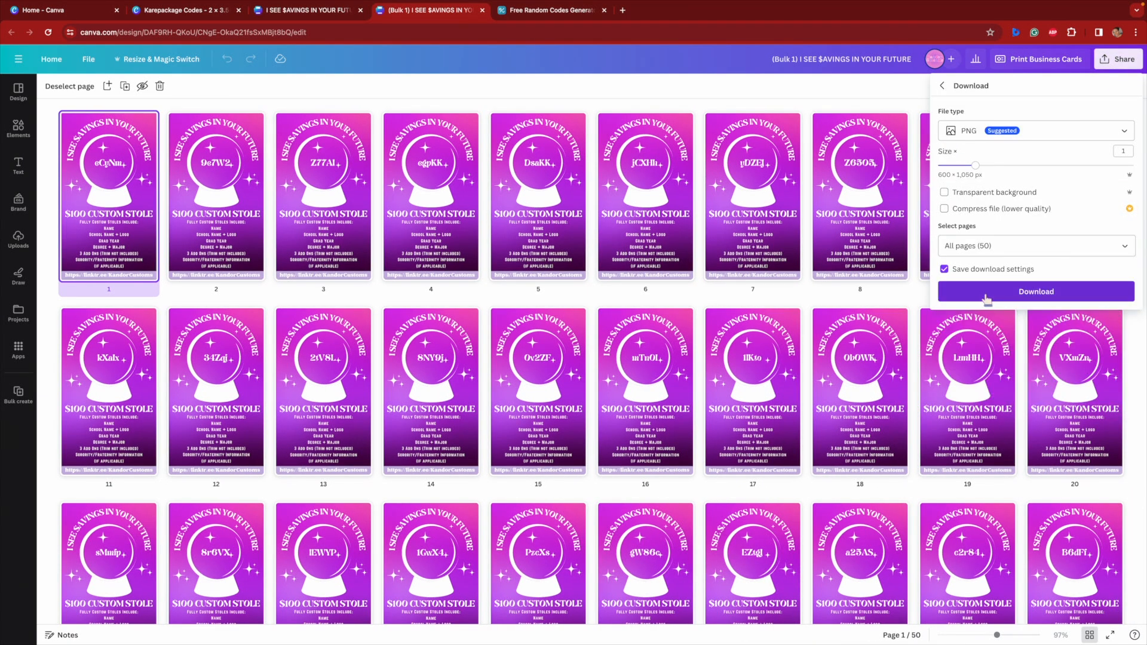
pyautogui.click(1028, 131)
pyautogui.click(1027, 258)
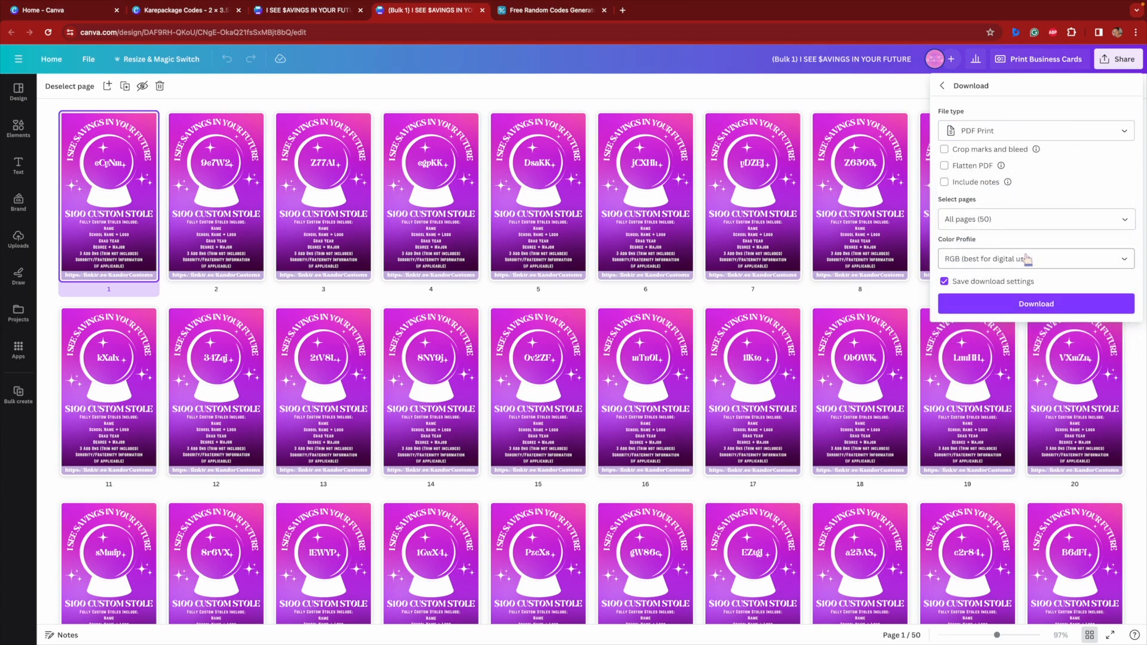
pyautogui.click(1082, 265)
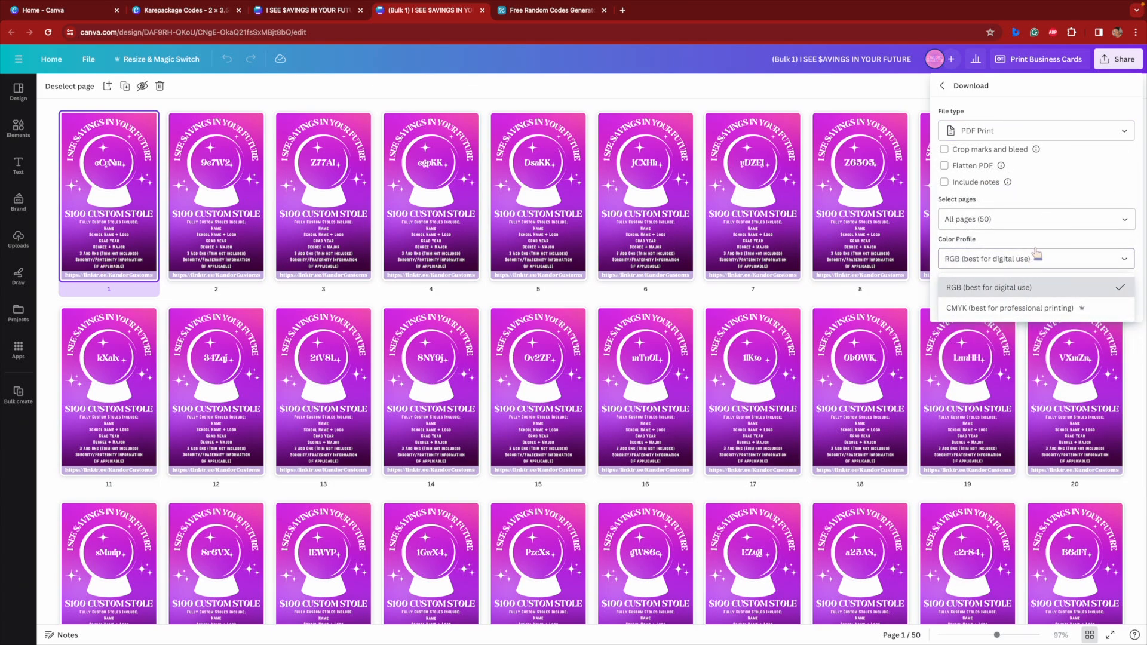
pyautogui.click(1119, 265)
pyautogui.click(1037, 304)
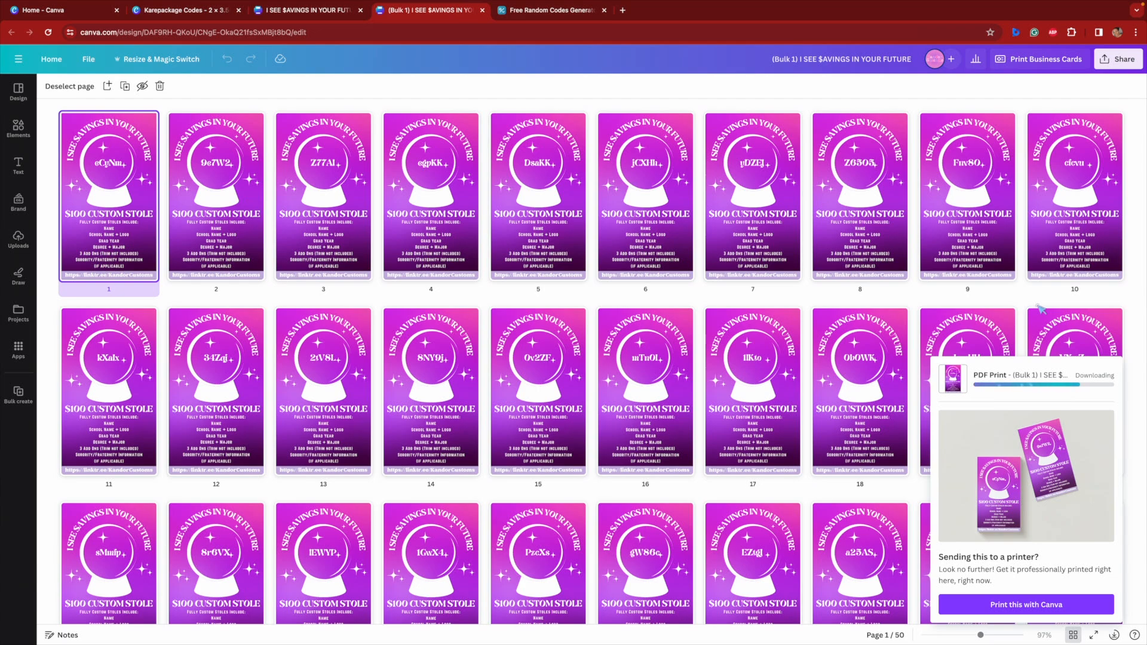
# Start printing the downloaded PDF from the Adobe Acrobat browser viewer and set it to 6 pages per sheet.
pyautogui.click(980, 62)
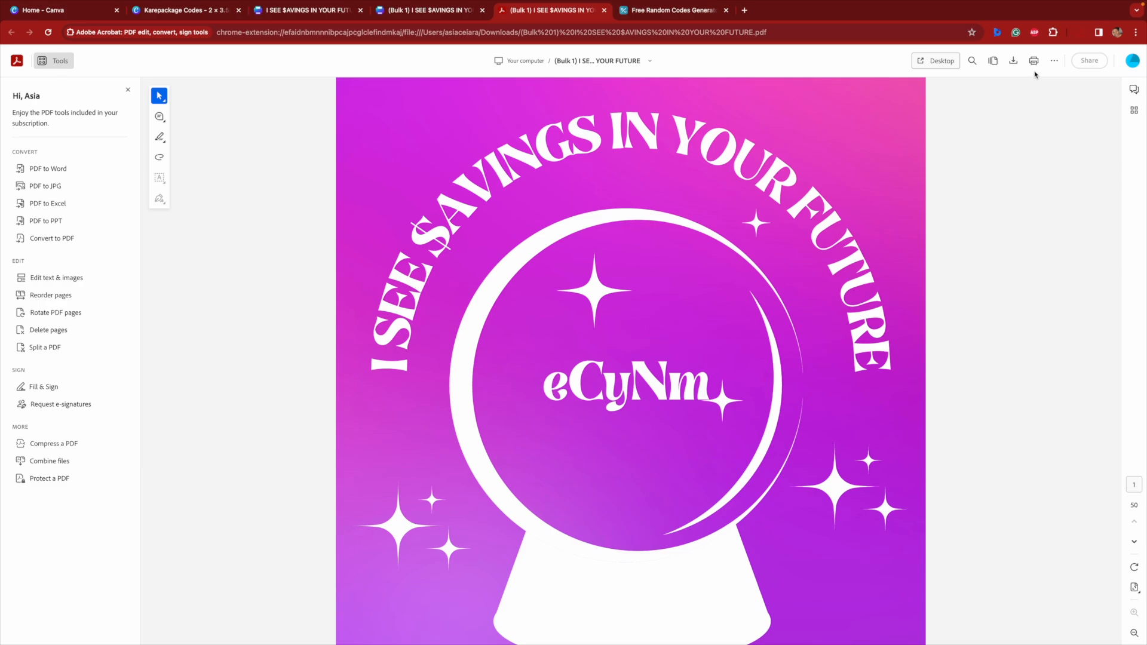
pyautogui.click(1034, 62)
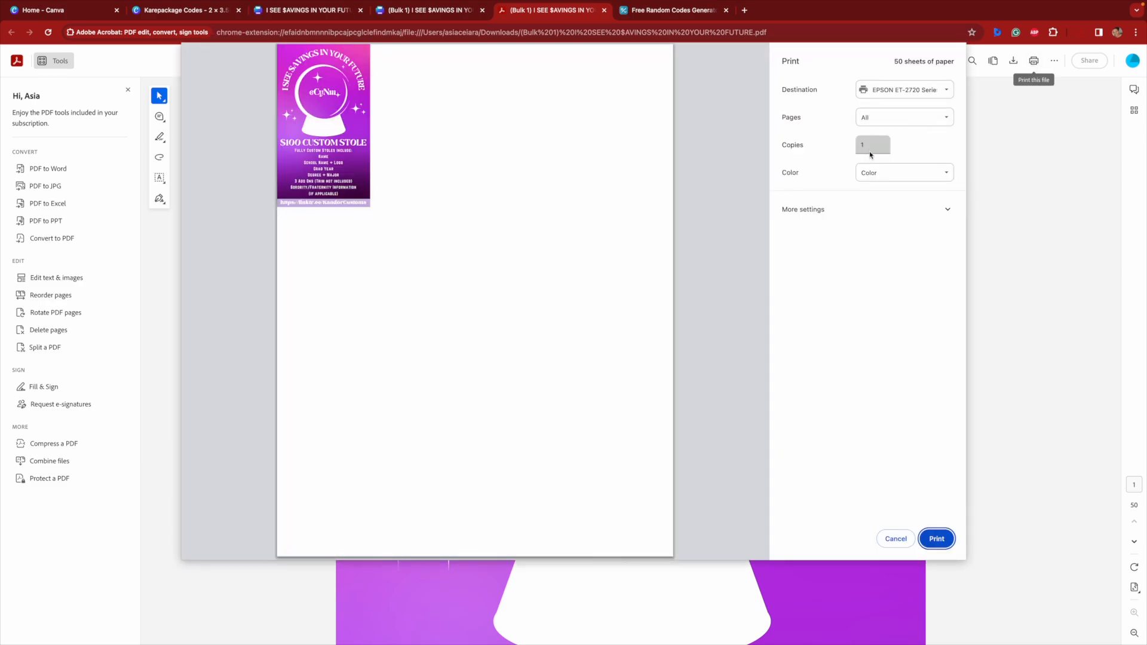
pyautogui.click(902, 209)
pyautogui.click(902, 276)
pyautogui.click(906, 298)
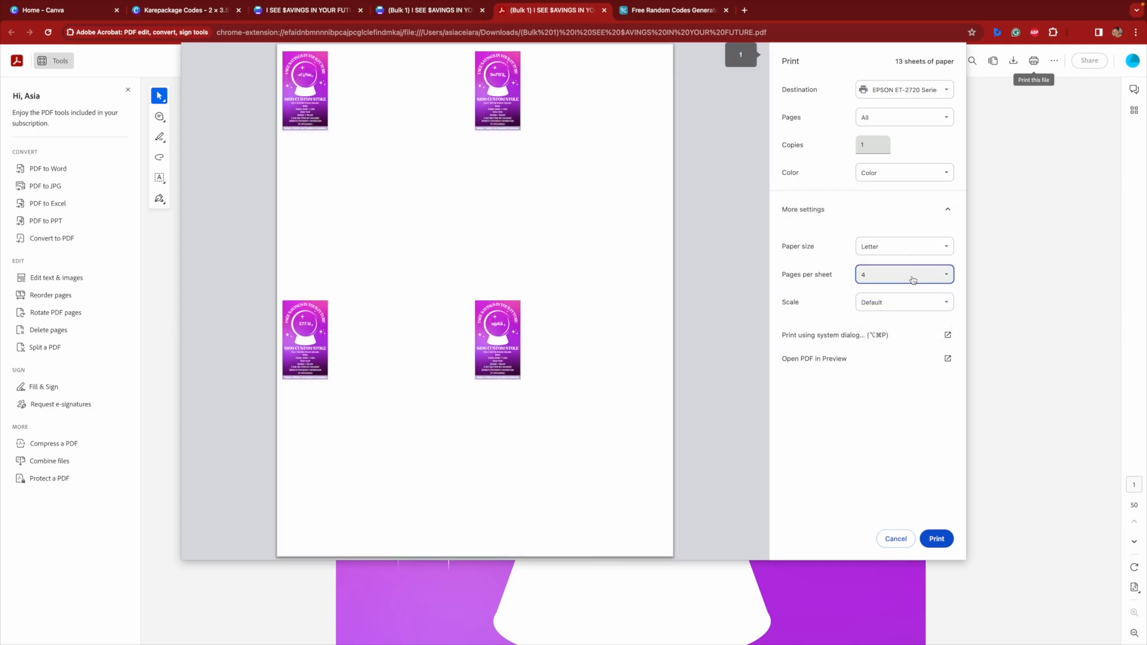
pyautogui.click(913, 276)
pyautogui.click(876, 287)
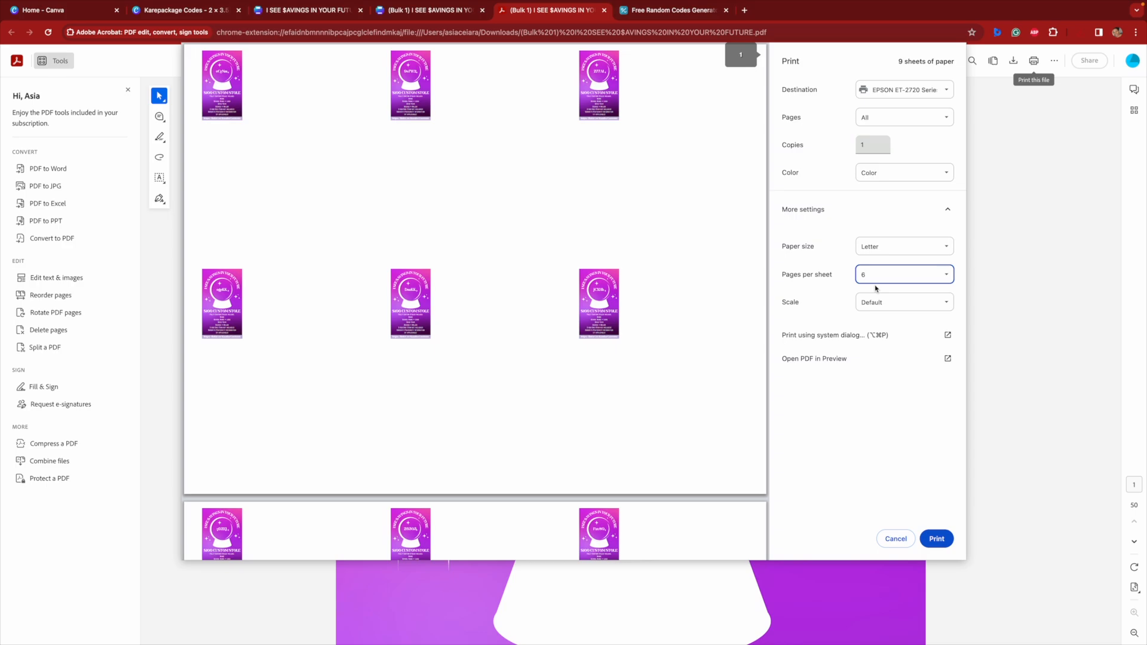
# Set the print scale to "Fit to printable area" and check all sheets in the print preview.
pyautogui.click(934, 303)
pyautogui.click(942, 317)
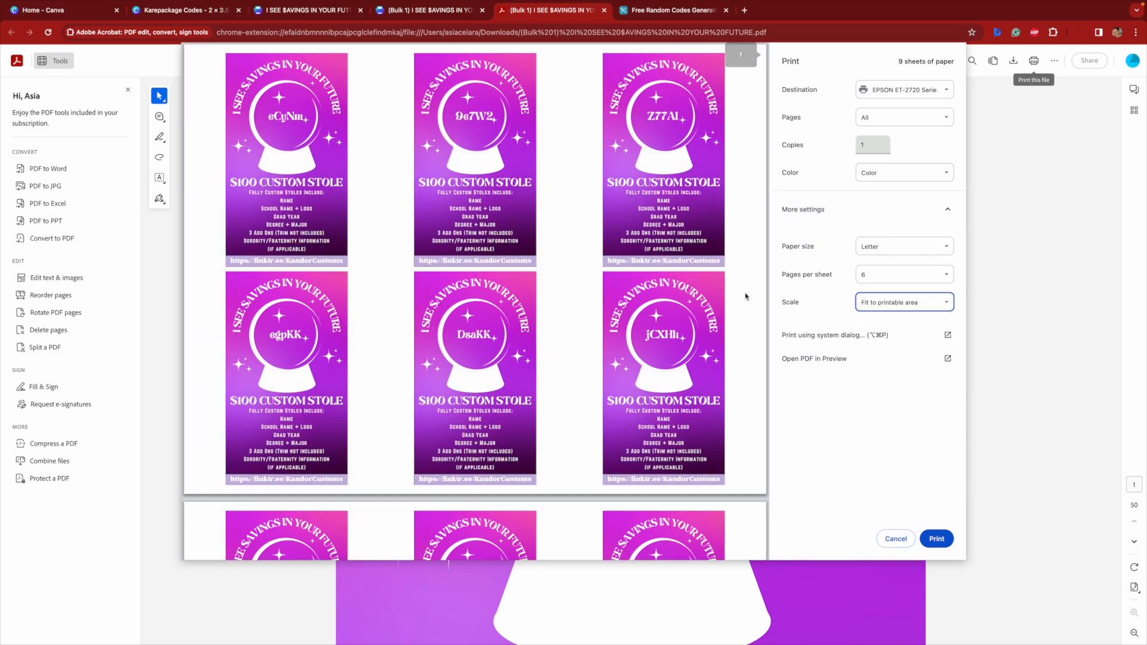
pyautogui.scroll(-9, 692, 287)
pyautogui.scroll(-15, 693, 287)
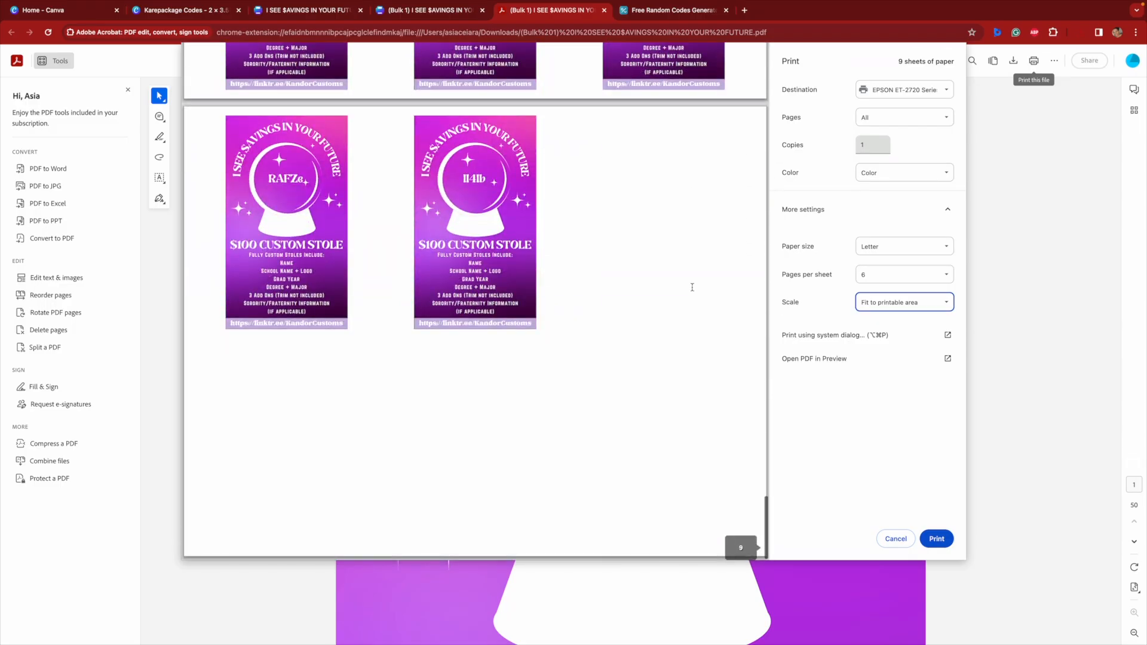
pyautogui.scroll(20, 693, 287)
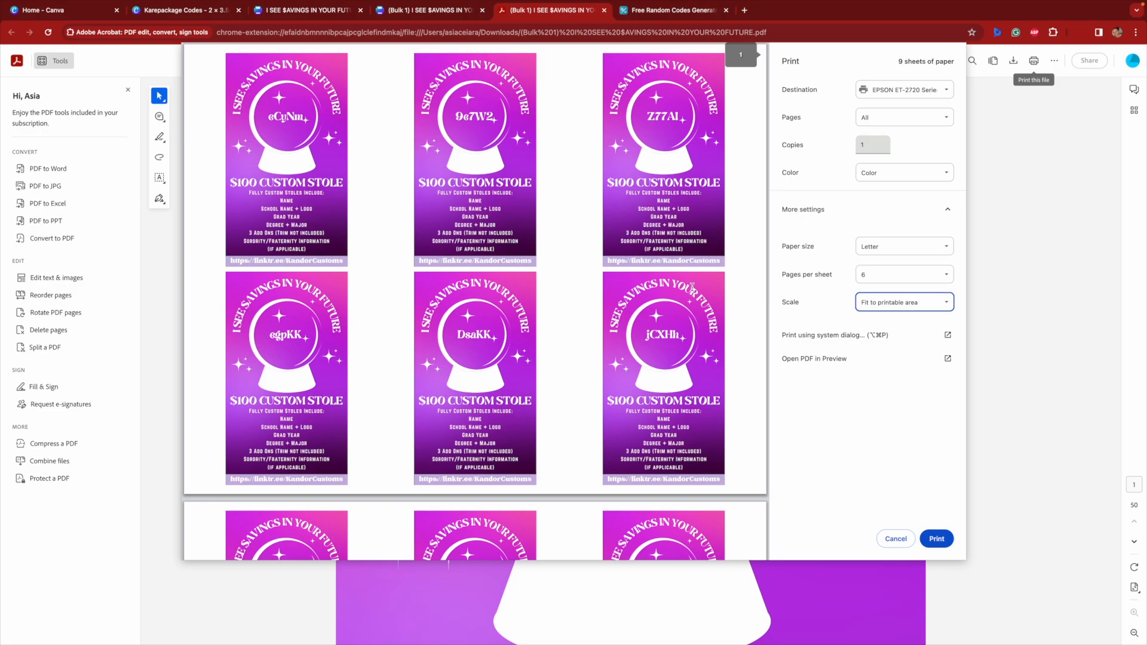